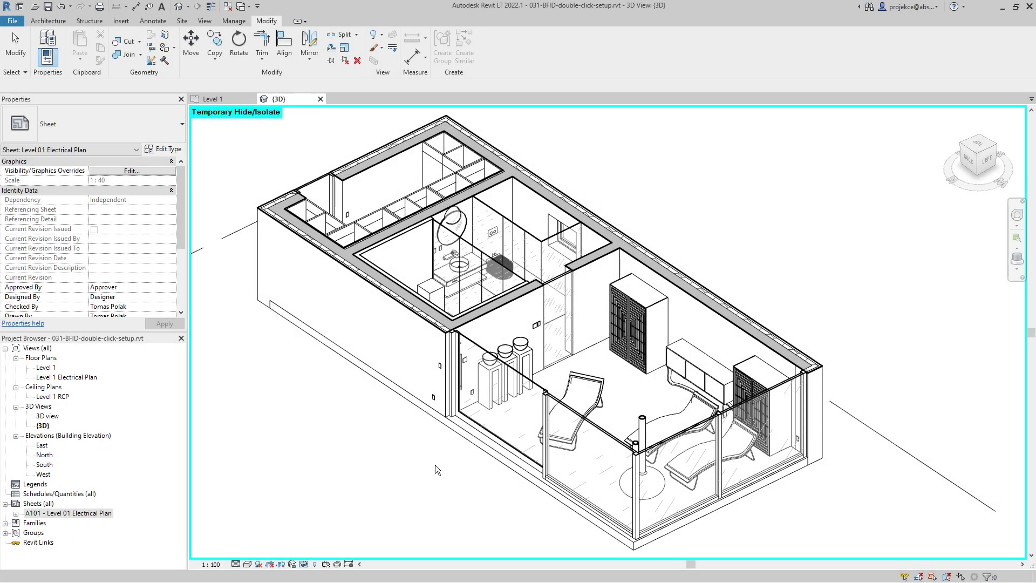
# Step: Open the floor's boundary sketch for editing from the 3D view and leave it without changes
pyautogui.doubleClick(476, 442)
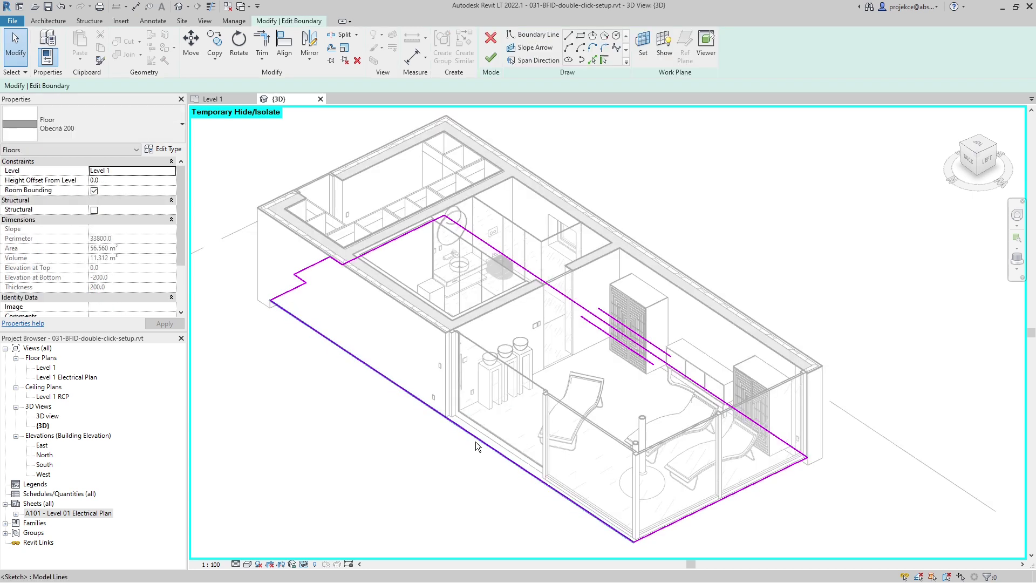
pyautogui.click(491, 37)
pyautogui.click(413, 451)
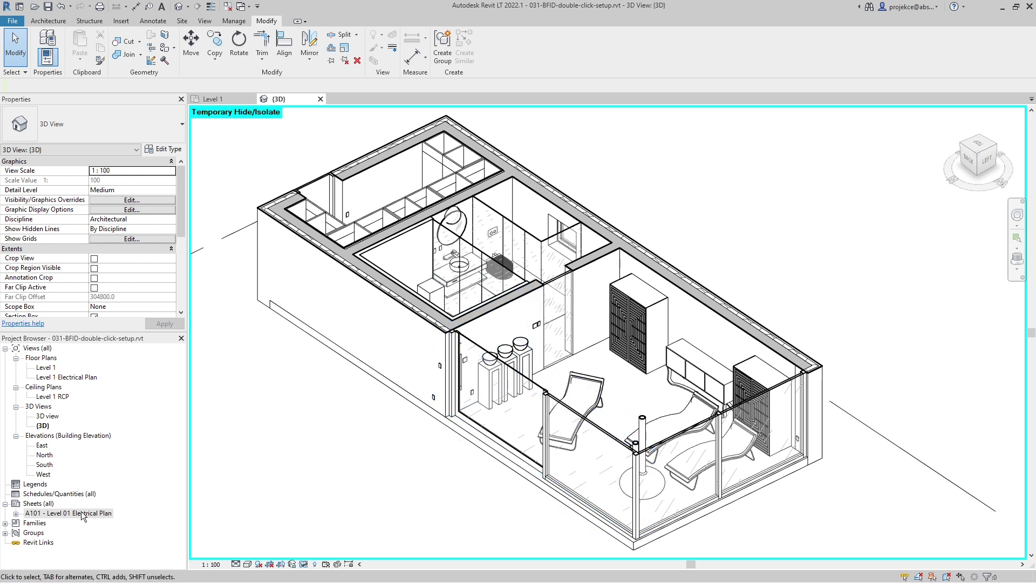
# Step: Open the number and name settings of sheet A101 - Level 01 Electrical Plan and cancel them
pyautogui.click(51, 513)
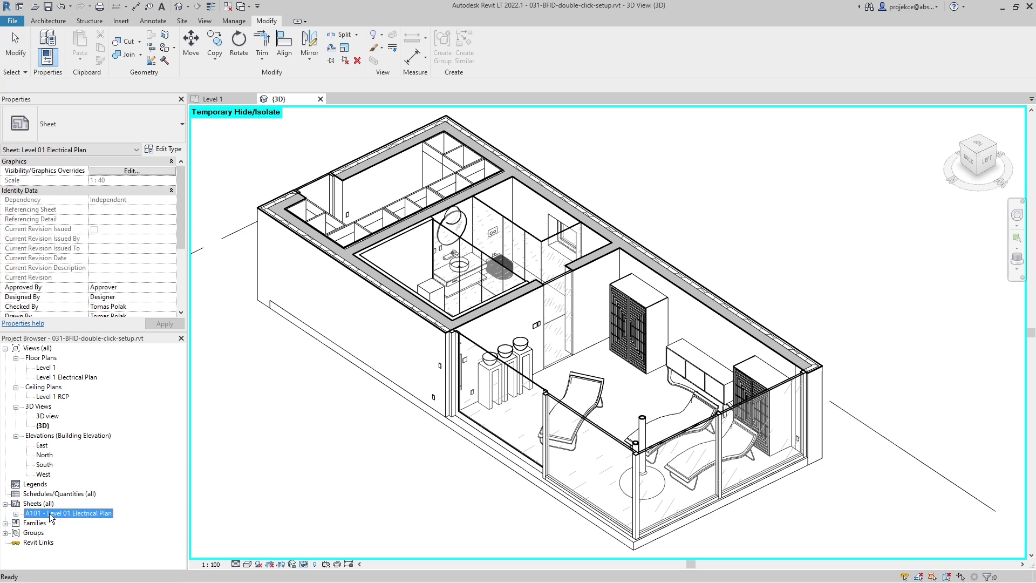
pyautogui.click(50, 513)
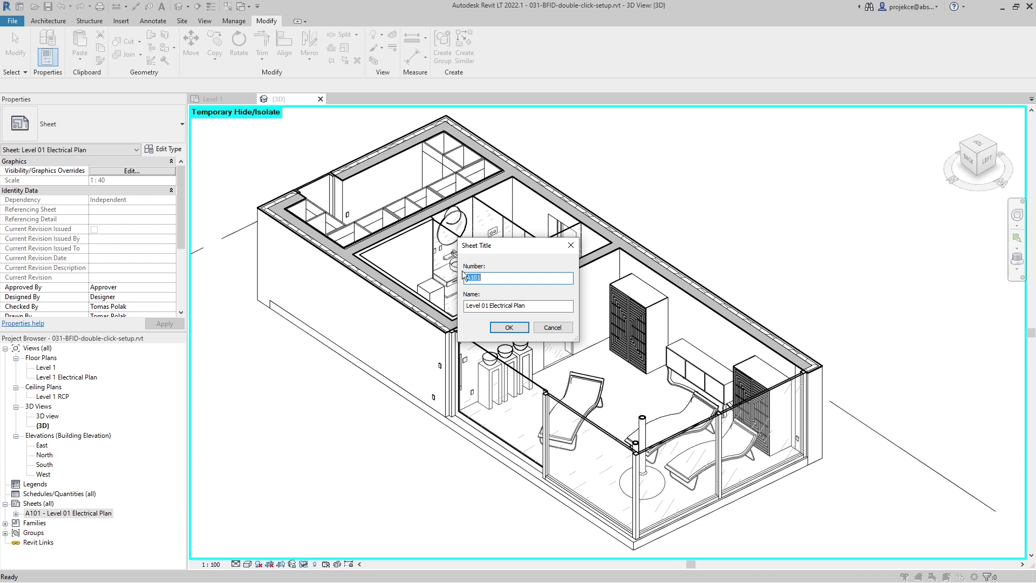
pyautogui.click(549, 327)
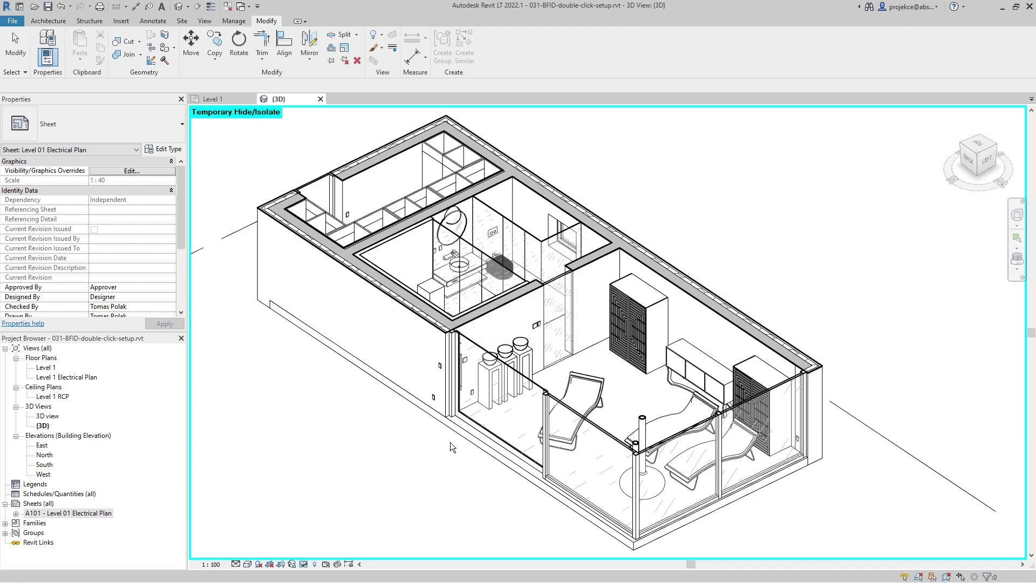
# Step: Enter the floor's boundary editing again, finish the unmodified sketch and deselect the floor
pyautogui.doubleClick(510, 463)
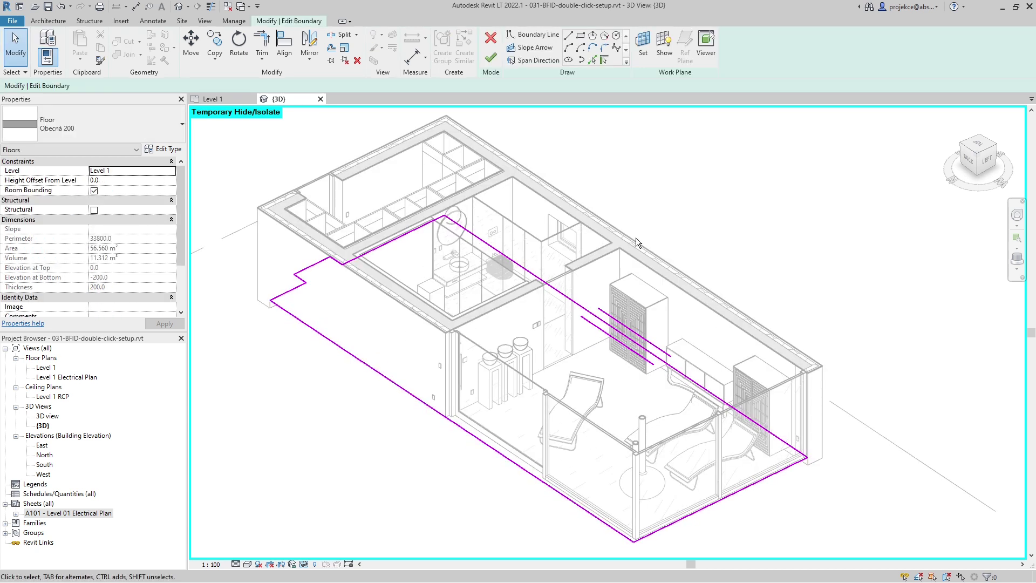
pyautogui.click(490, 57)
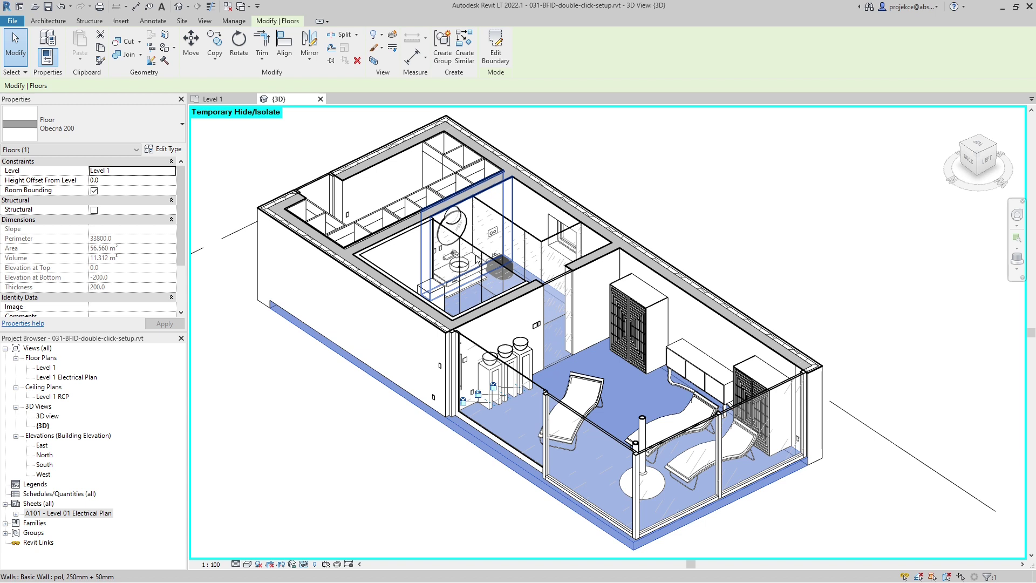
pyautogui.click(421, 441)
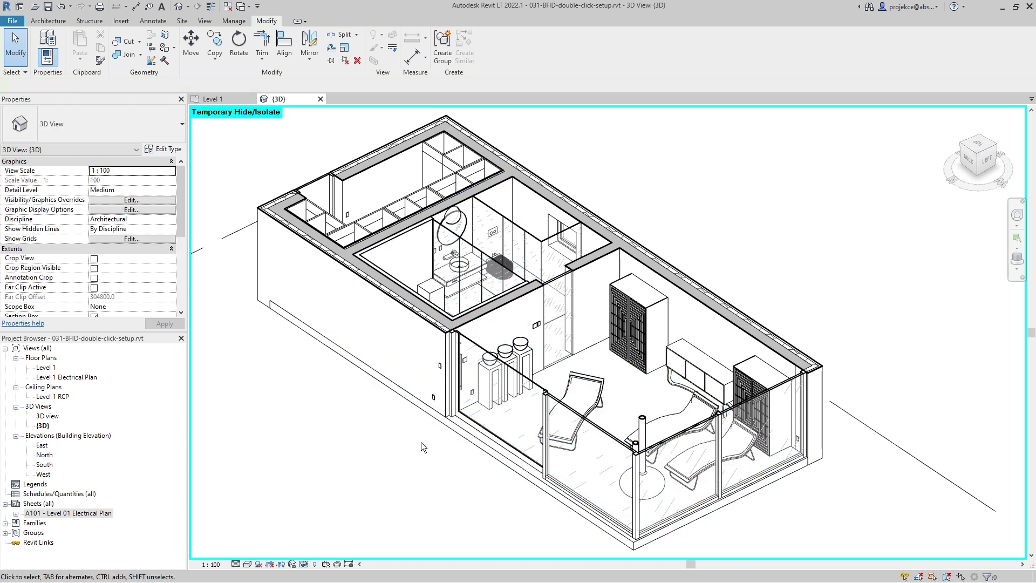
# Step: Open the lounge chair's family pol_lehatko in the family editor and close it without saving
pyautogui.doubleClick(585, 378)
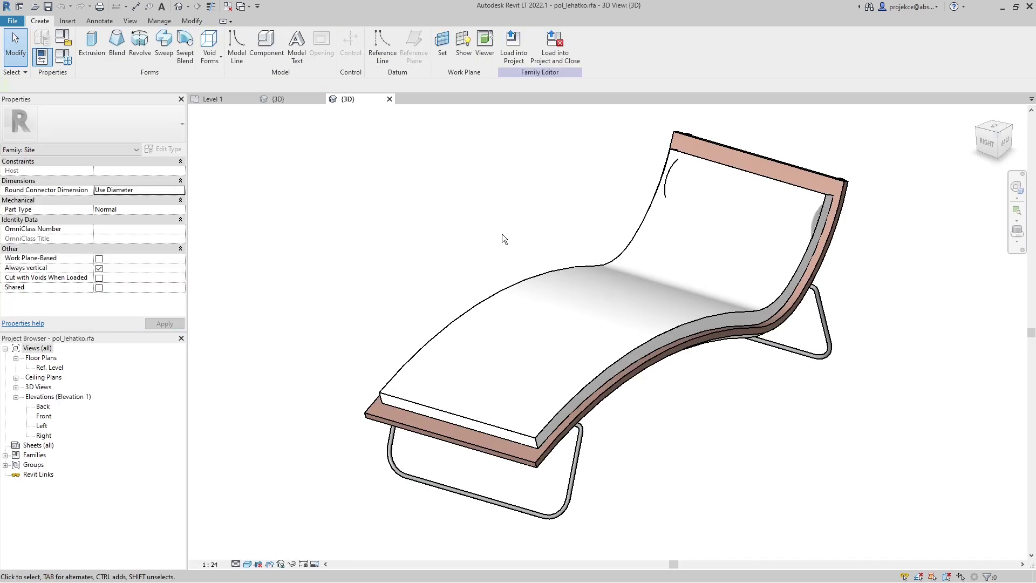
pyautogui.click(389, 98)
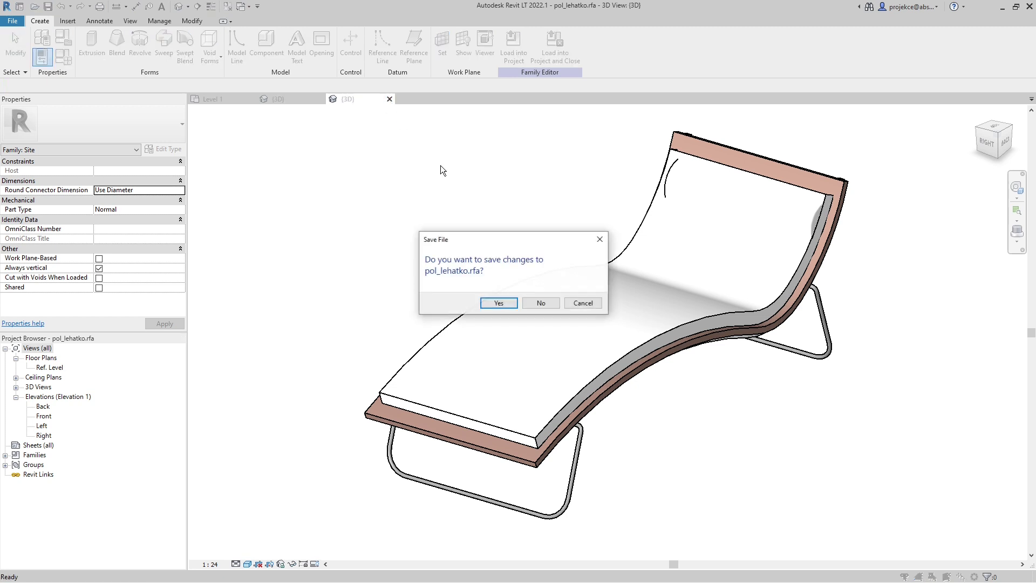
pyautogui.click(539, 298)
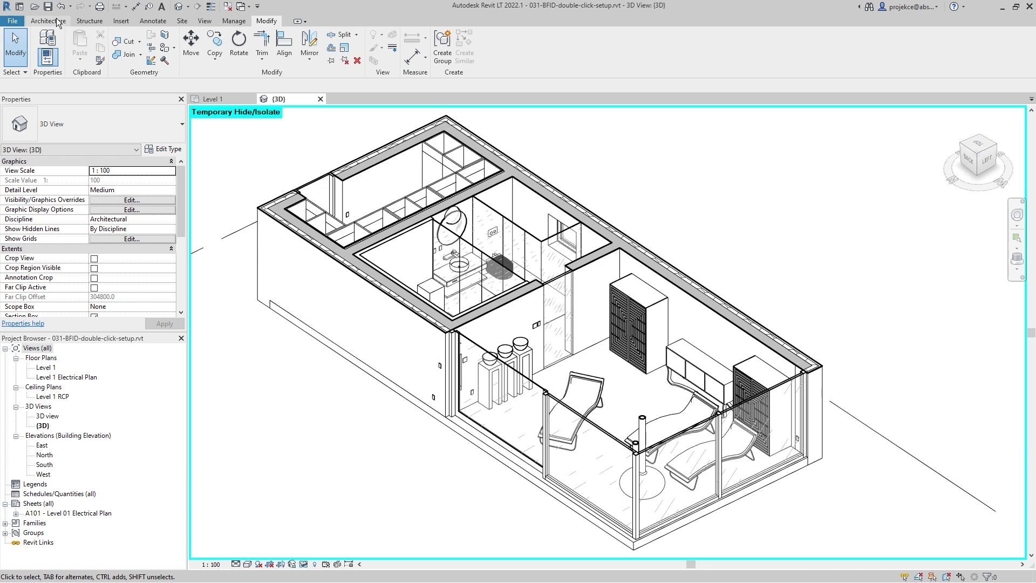
# Step: Set the double-click action for the Family element type to Do Nothing in the user interface options
pyautogui.click(10, 23)
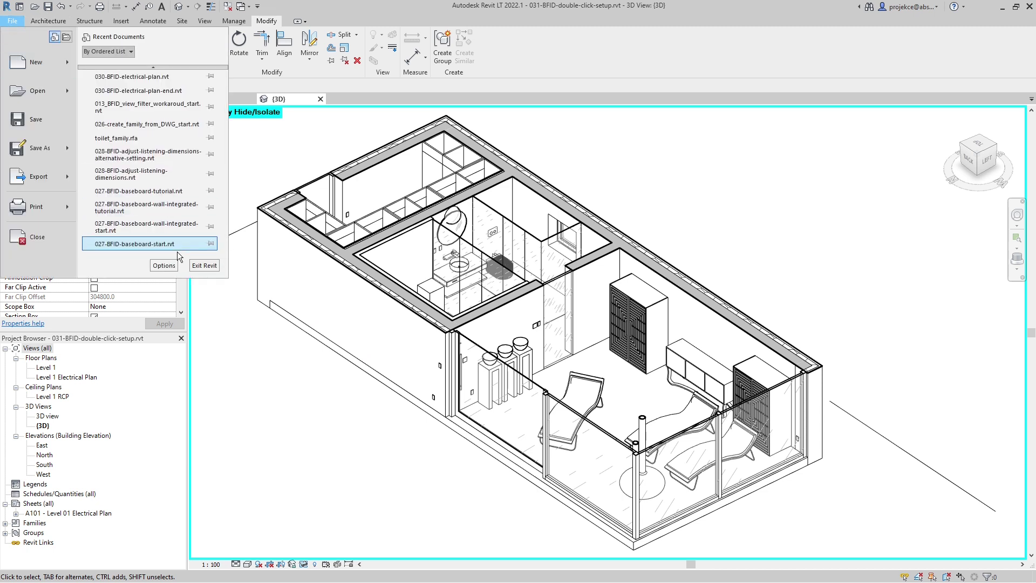
pyautogui.click(160, 266)
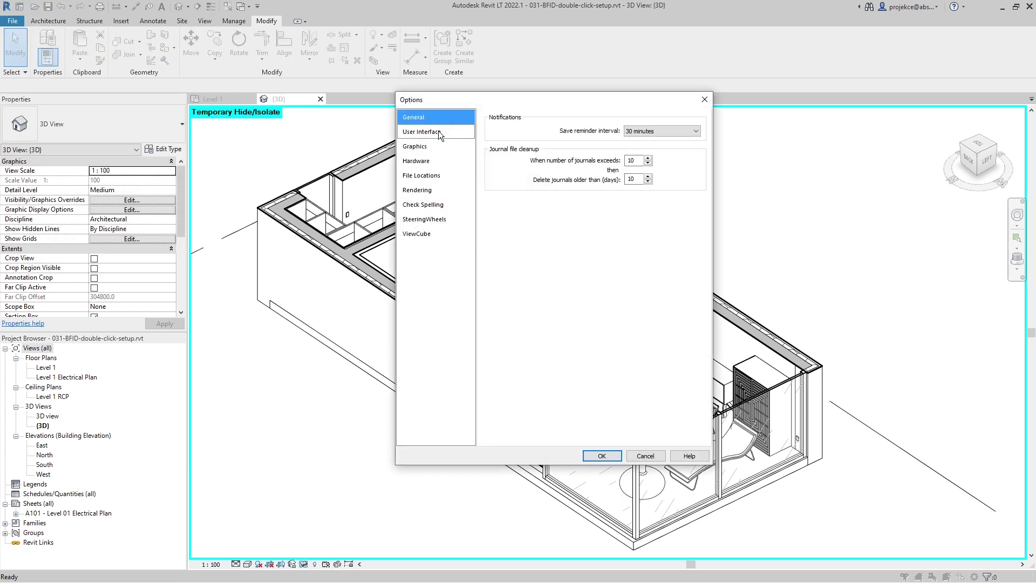
pyautogui.click(430, 131)
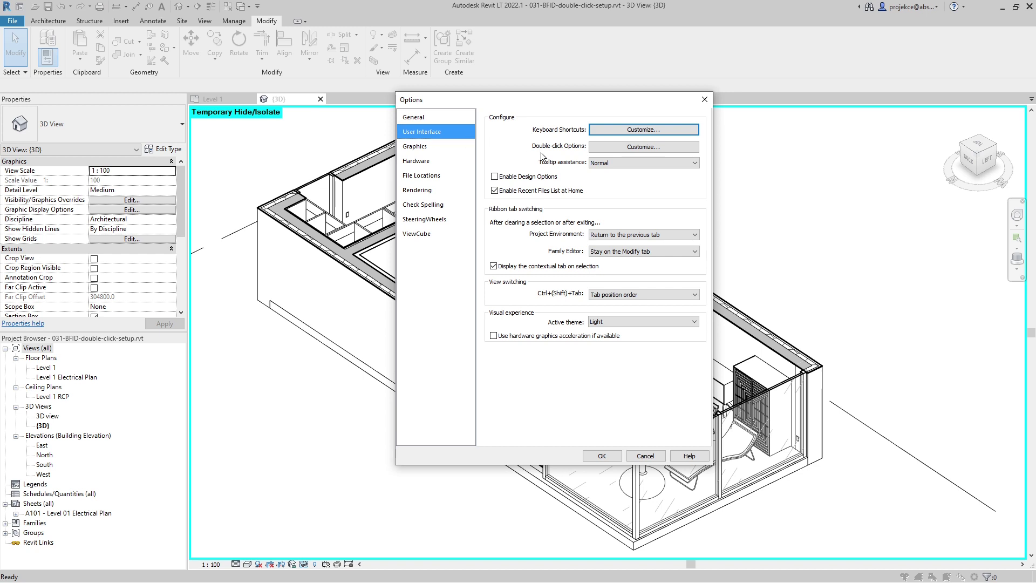
pyautogui.click(636, 146)
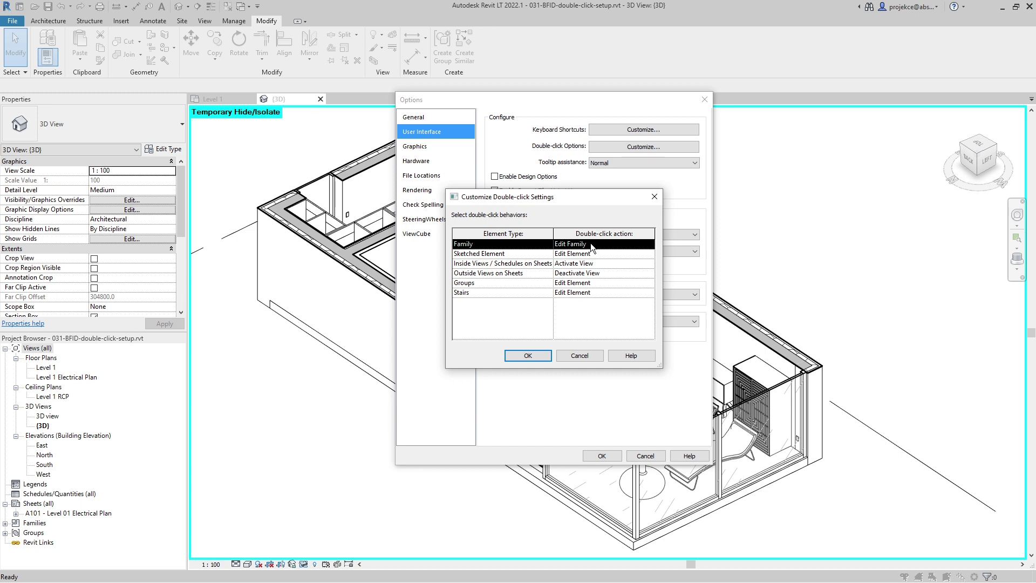
pyautogui.click(512, 254)
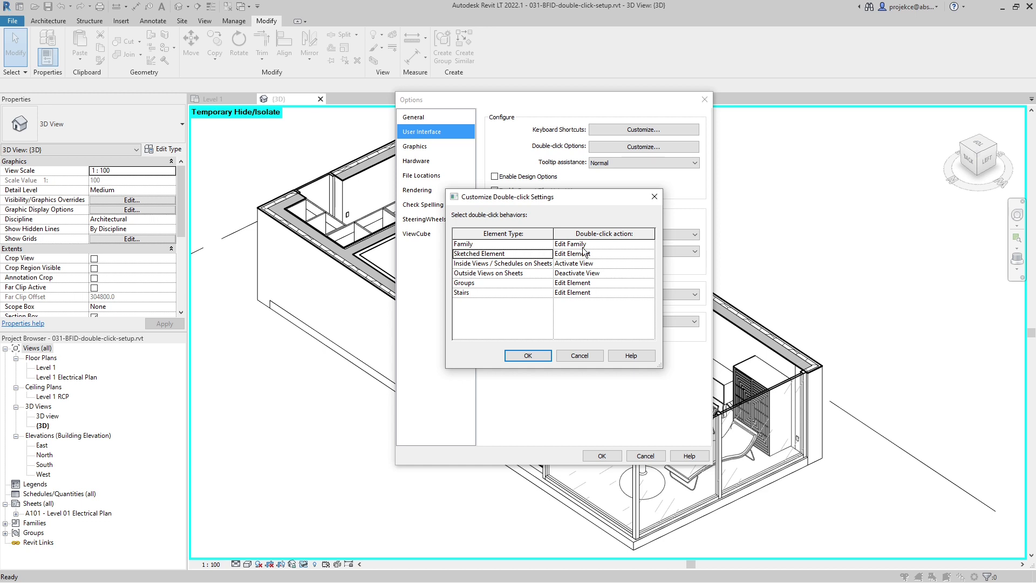
pyautogui.click(652, 244)
pyautogui.click(651, 244)
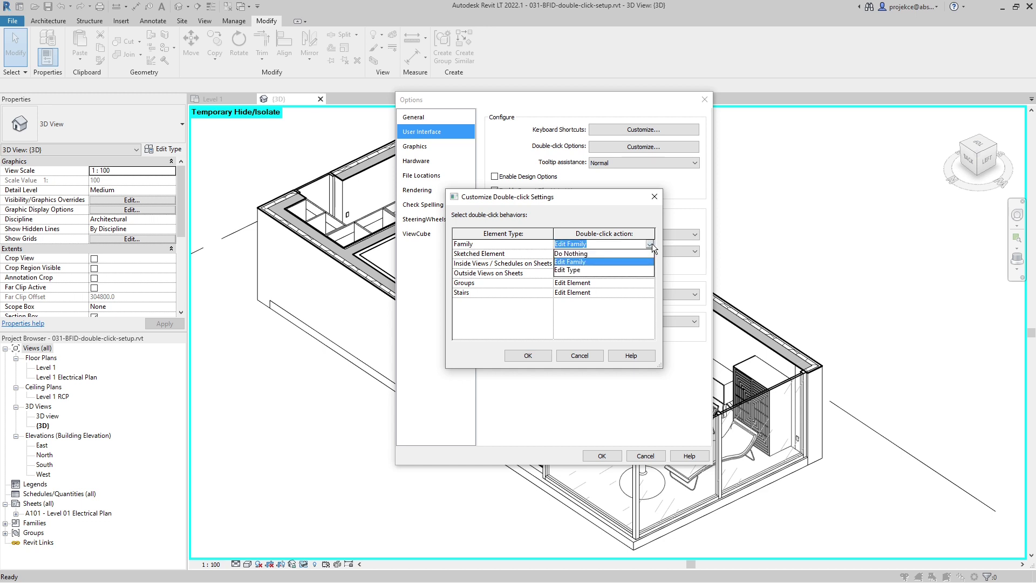
pyautogui.click(572, 253)
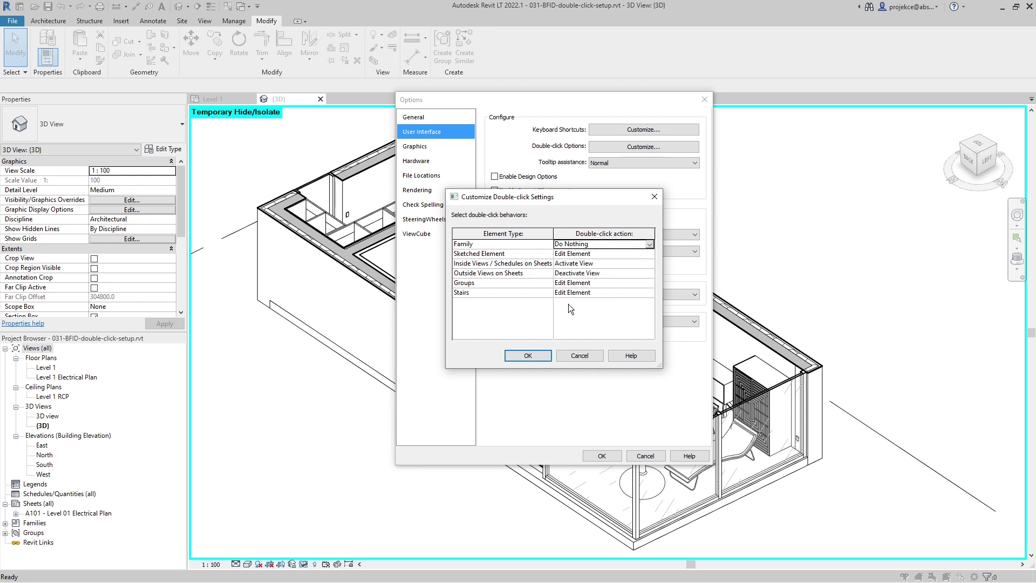
pyautogui.click(527, 356)
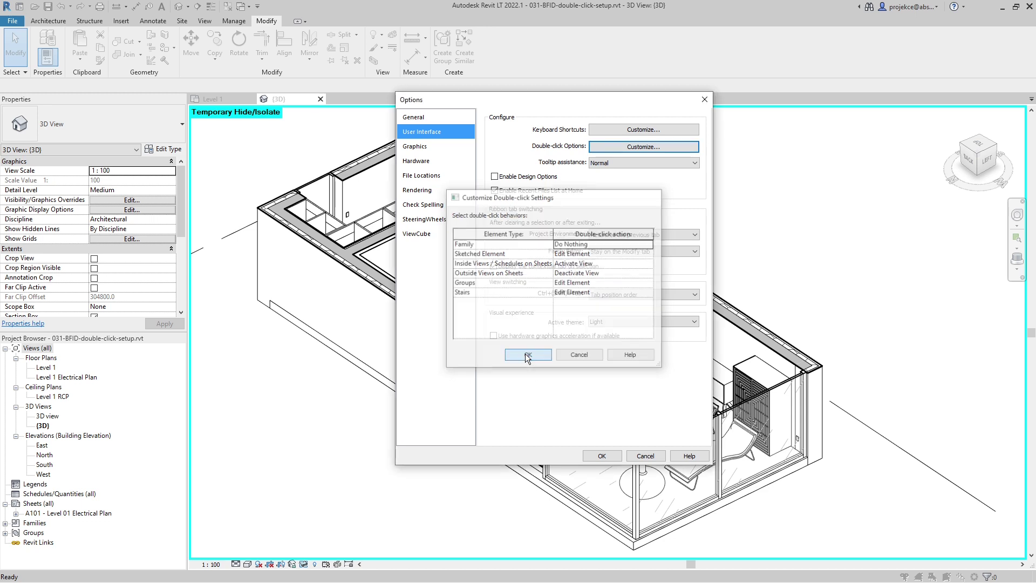
pyautogui.click(602, 457)
# Step: Select the lounge chair near the glass wall, run Edit Family on it, and close the family without saving
pyautogui.doubleClick(594, 383)
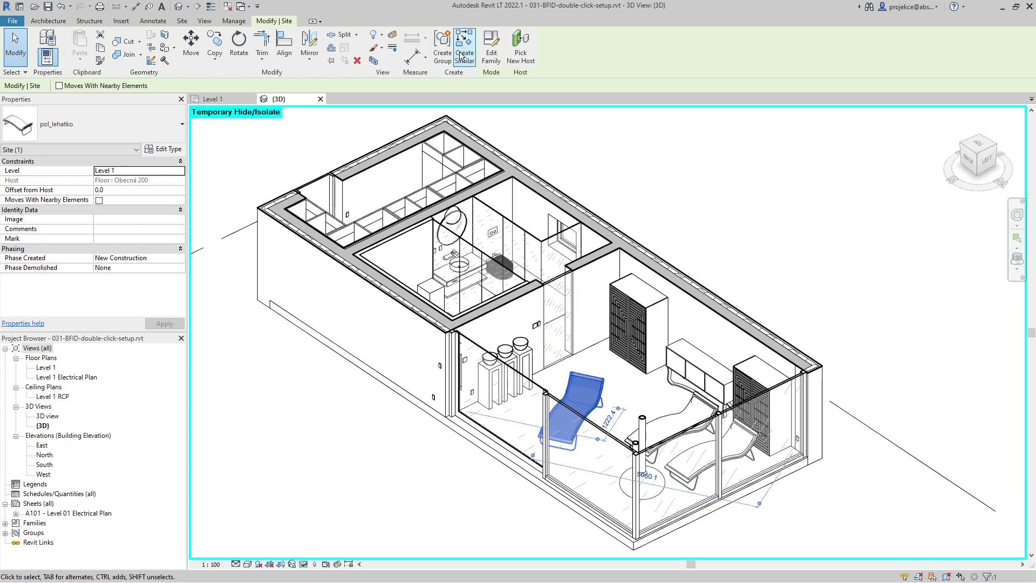
pyautogui.press('e')
pyautogui.press('f')
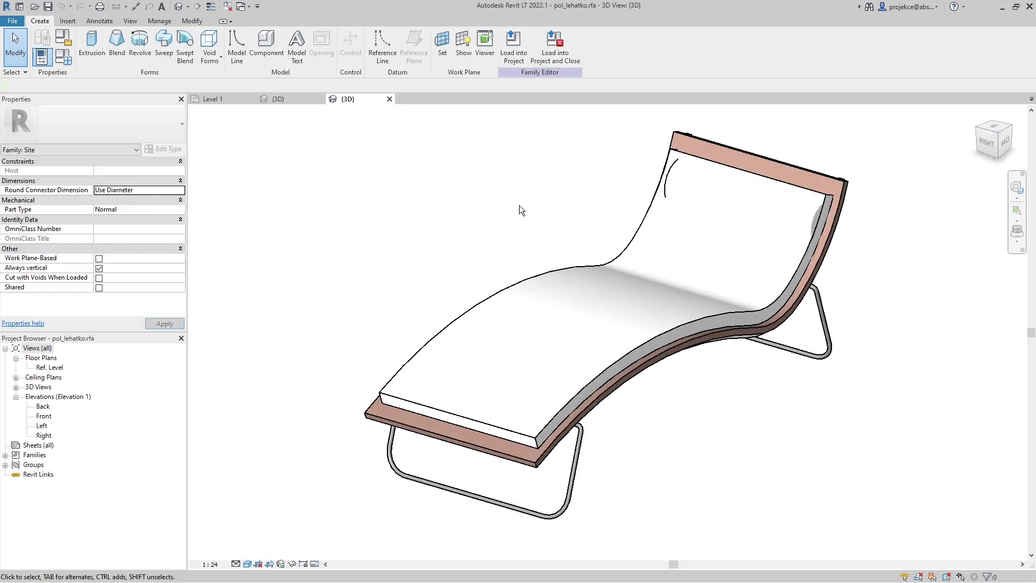
pyautogui.click(390, 99)
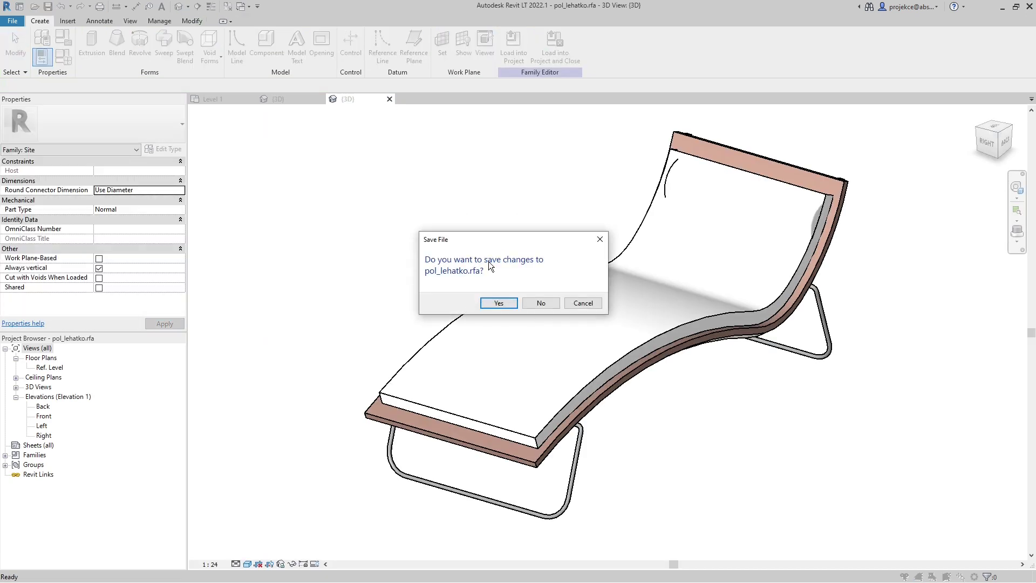
pyautogui.click(542, 303)
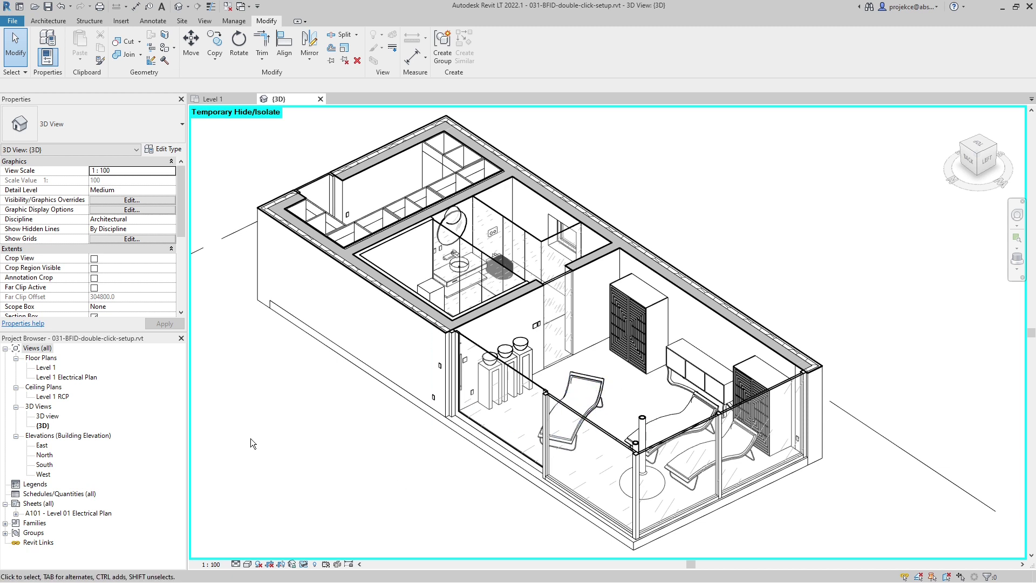
# Step: Start renaming the Level 1 floor plan and sheet A101 in the project browser, then cancel
pyautogui.click(39, 514)
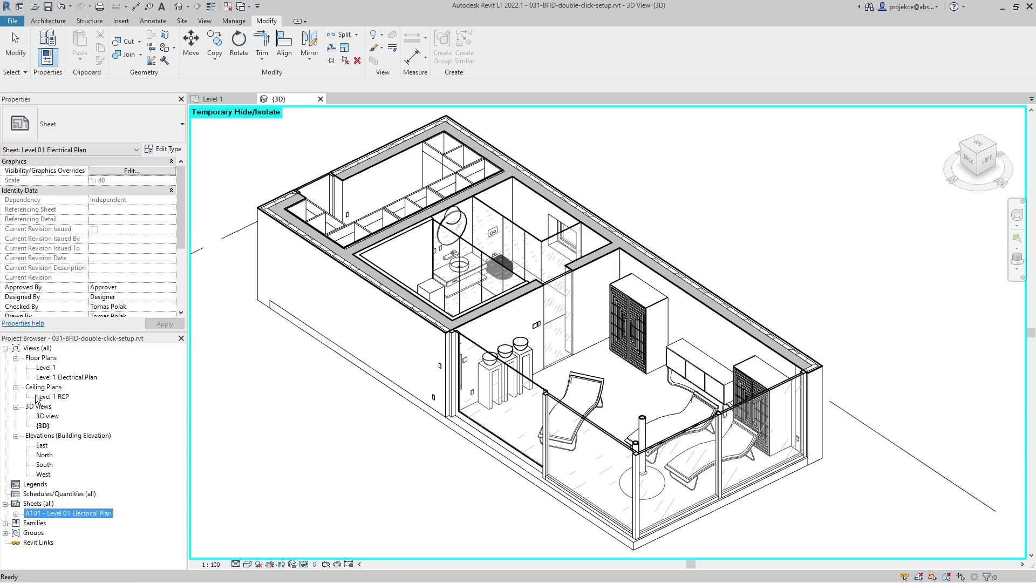
pyautogui.click(47, 368)
pyautogui.click(48, 368)
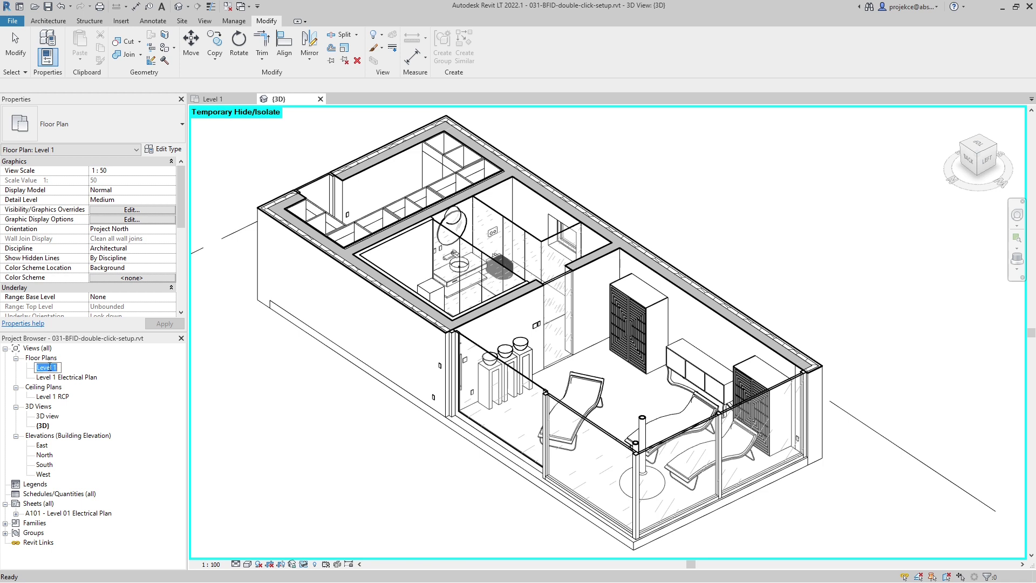
pyautogui.click(73, 514)
pyautogui.click(69, 509)
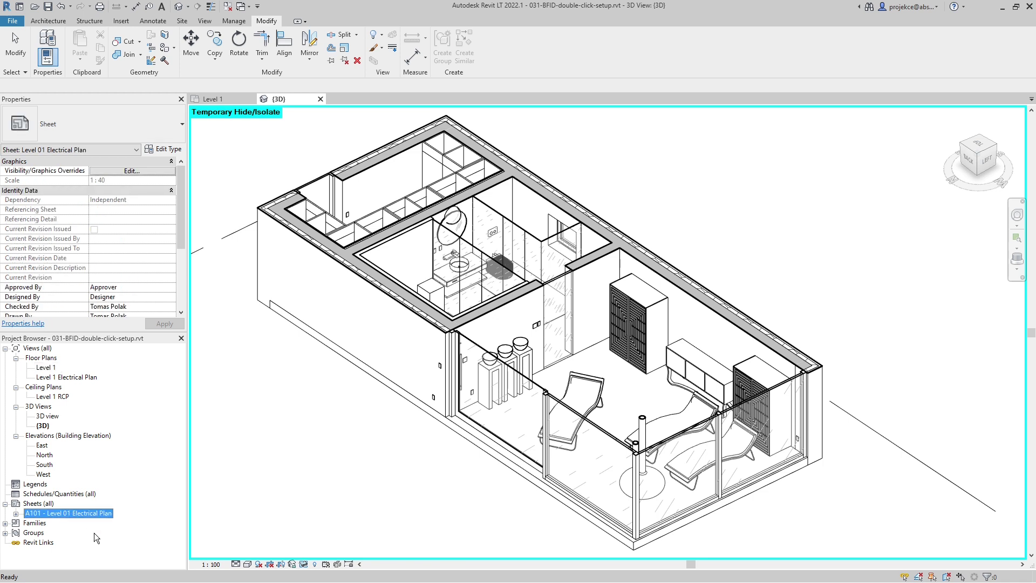
pyautogui.click(554, 327)
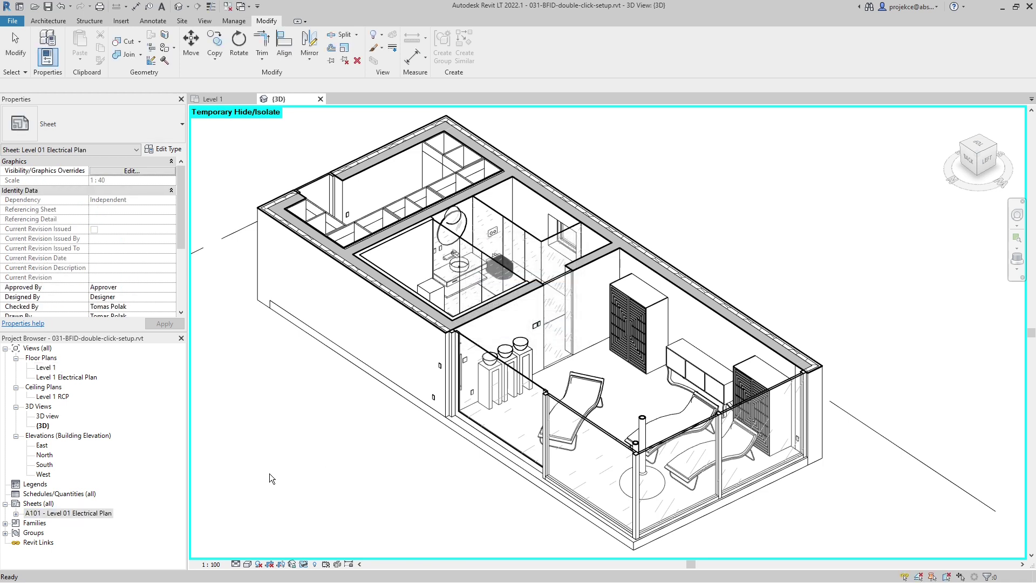
# Step: Bring up the Sheet Title dialog for A101 twice, cancel it each time, and select the Level 1 floor plan
pyautogui.click(54, 515)
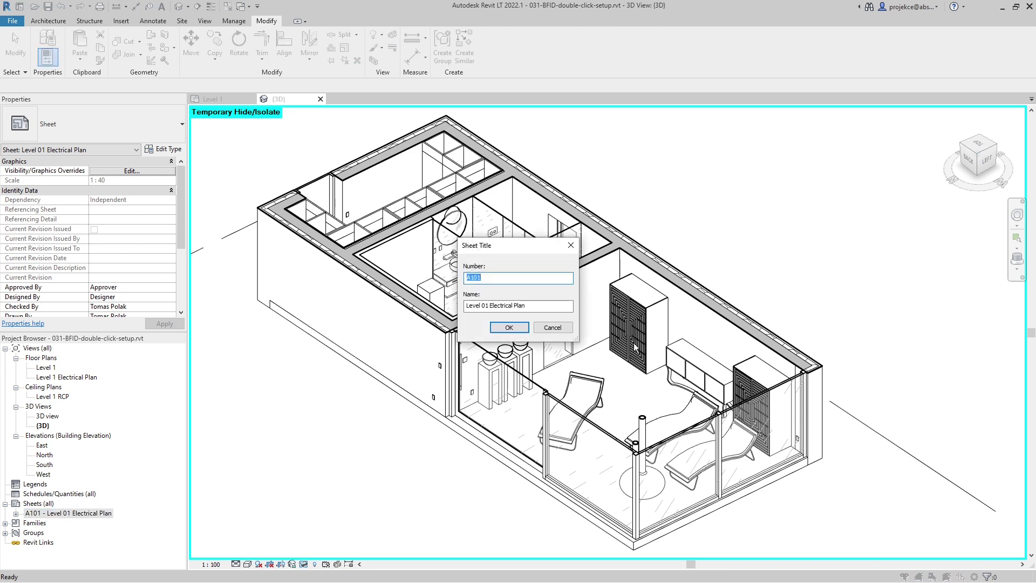
pyautogui.click(553, 328)
pyautogui.click(74, 518)
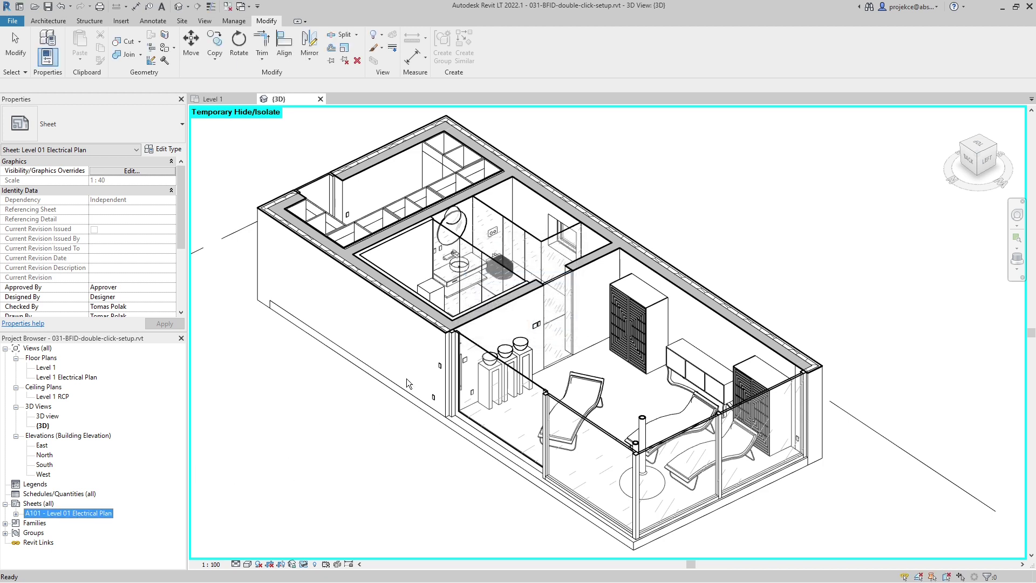
pyautogui.click(561, 328)
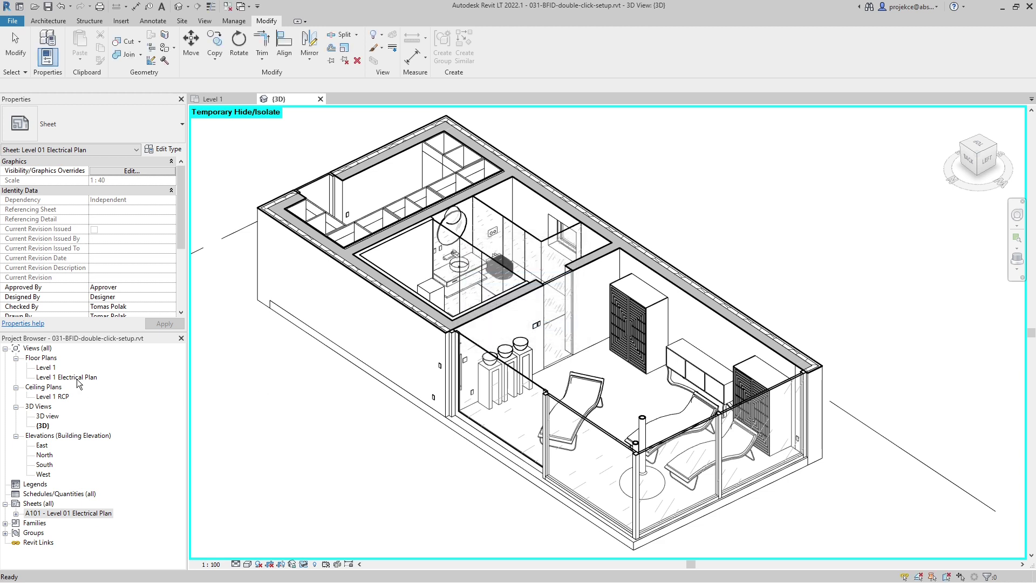
pyautogui.click(54, 369)
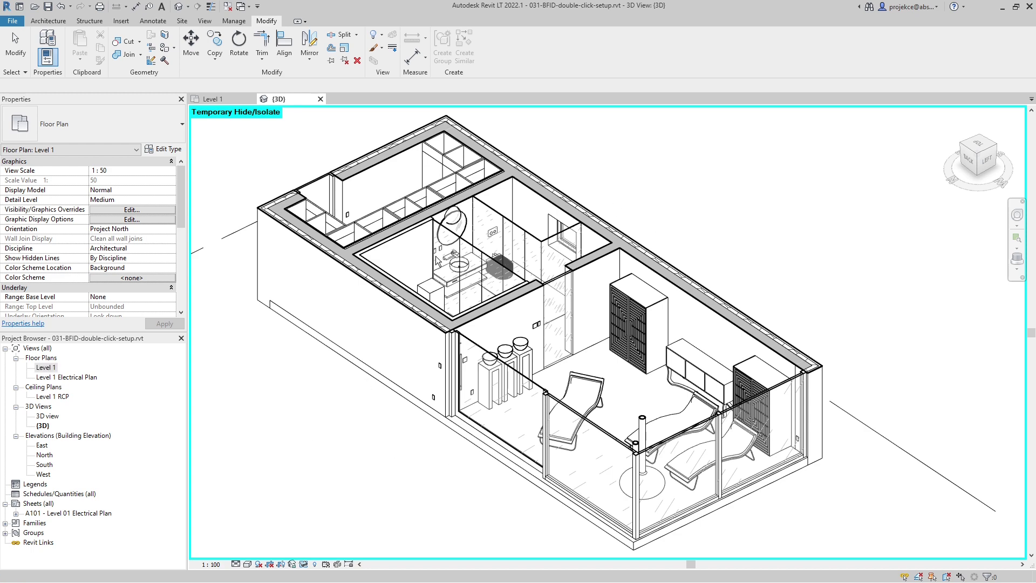
# Step: Switch to the location_syntax.odt document in LibreOffice Writer and examine the Revit.ini folder path and its username part
pyautogui.hotkey('alt', 'Tab')
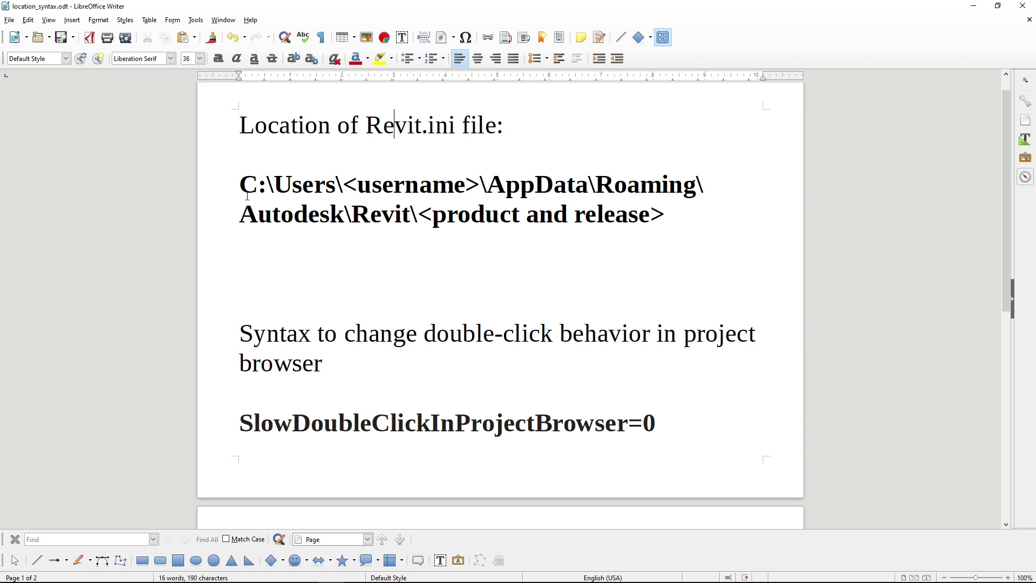
pyautogui.moveTo(239, 184); pyautogui.dragTo(669, 208)
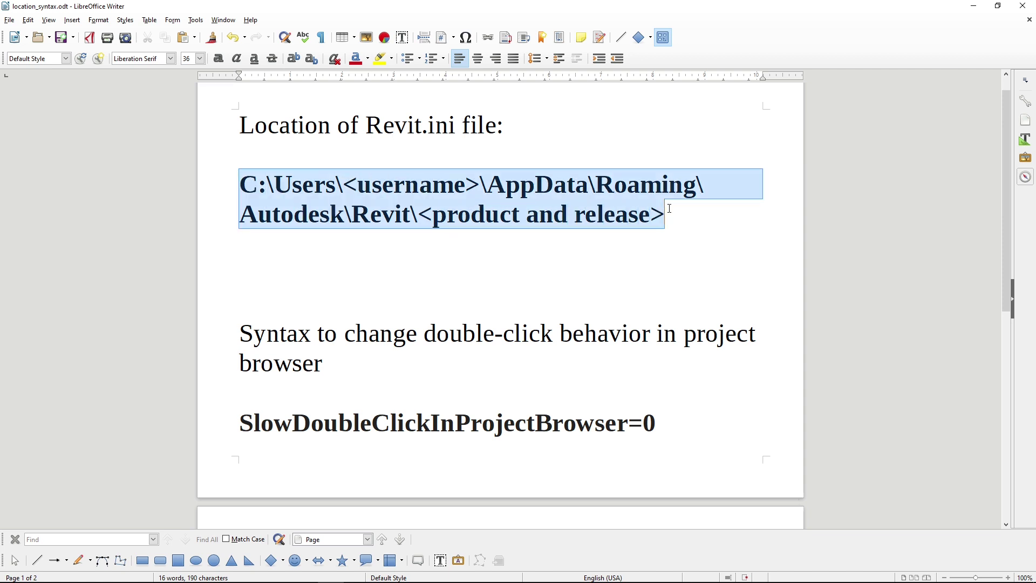
pyautogui.click(258, 177)
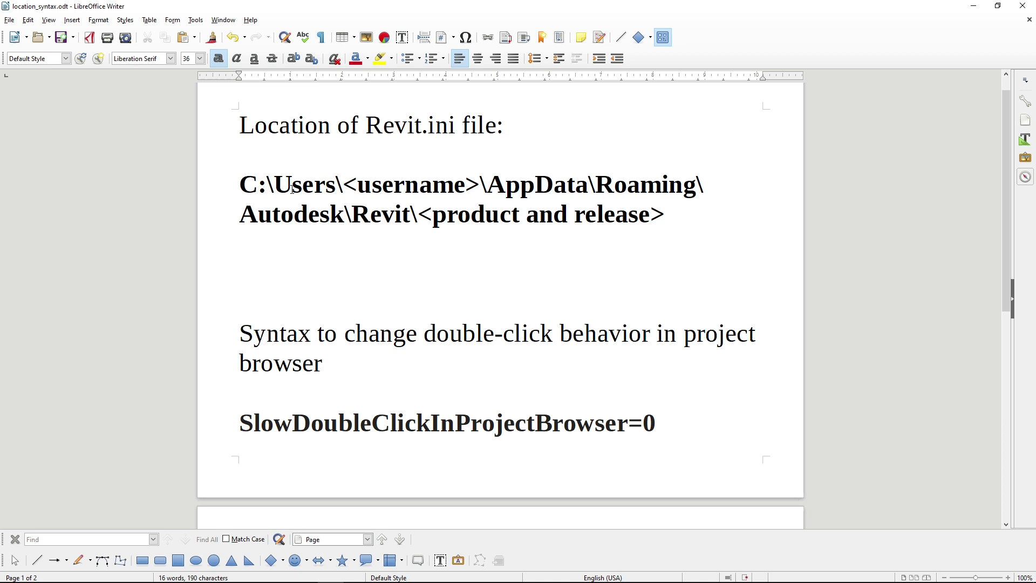
pyautogui.moveTo(372, 185); pyautogui.dragTo(479, 184)
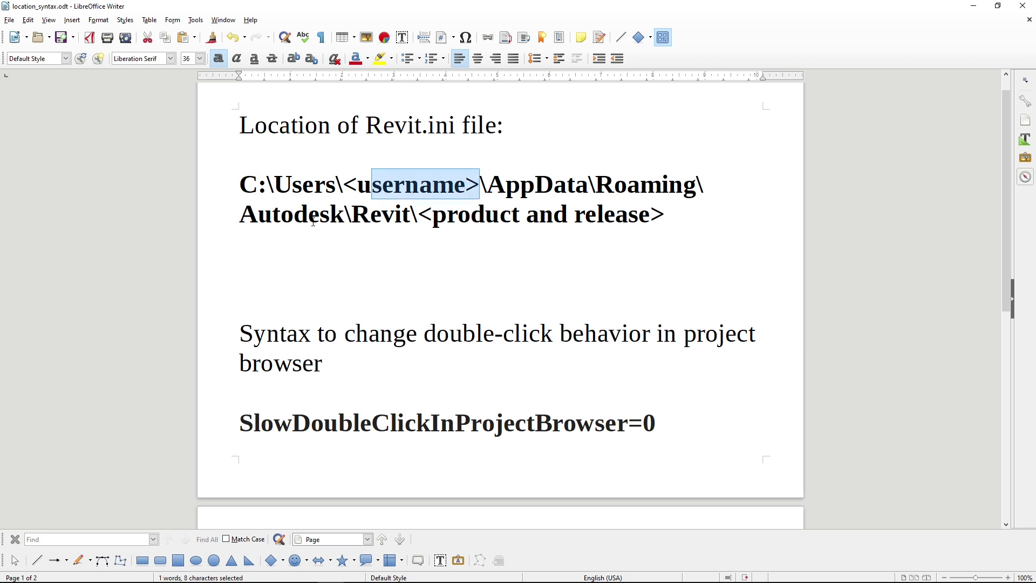
# Step: Highlight the <product and release> part of the path, switch to File Explorer and open the user's profile folder under C:\Users
pyautogui.moveTo(417, 214); pyautogui.dragTo(666, 214)
pyautogui.hotkey('alt', 'Tab')
pyautogui.hotkey('alt', 'Tab')
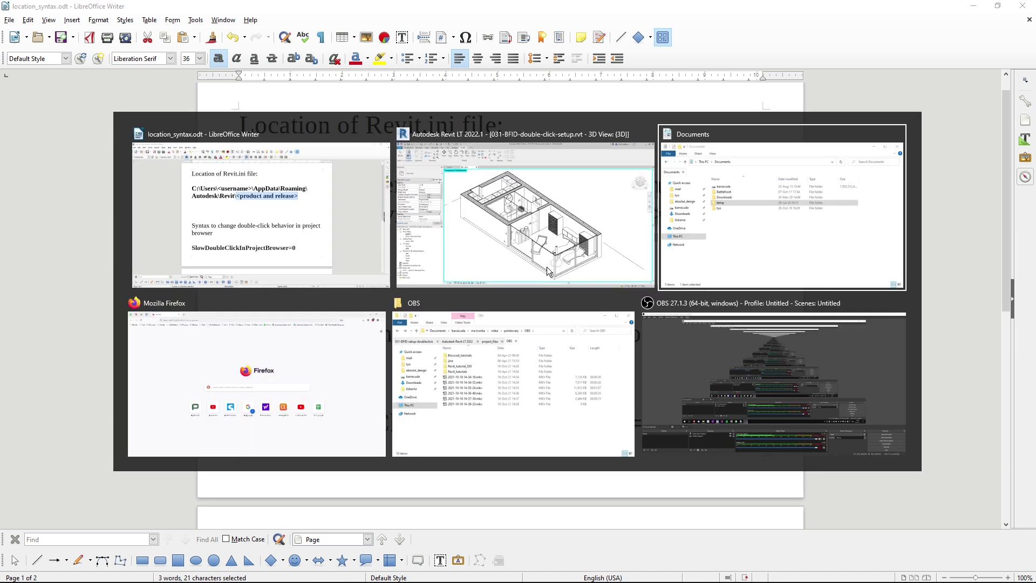
pyautogui.click(280, 335)
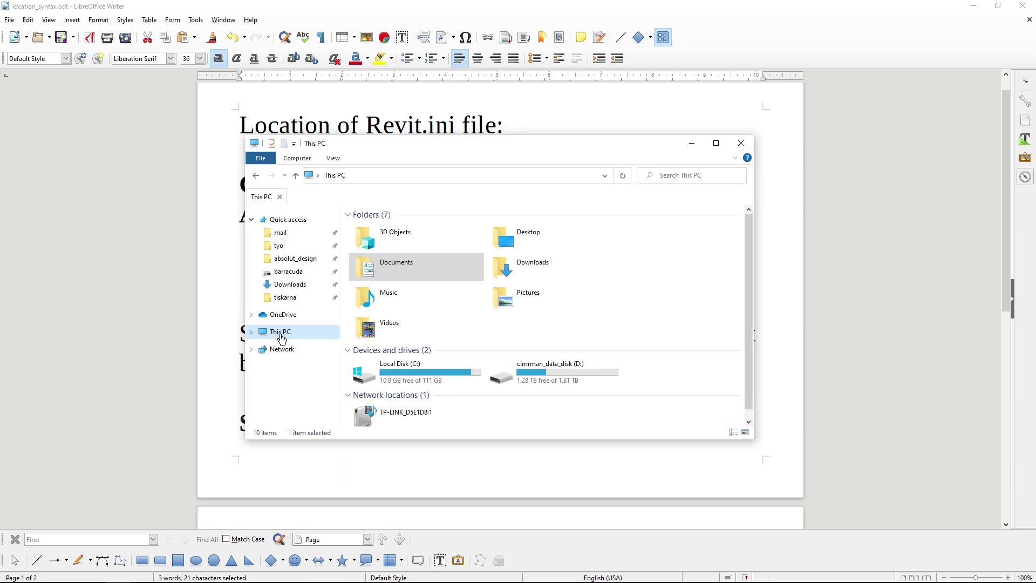
pyautogui.doubleClick(400, 373)
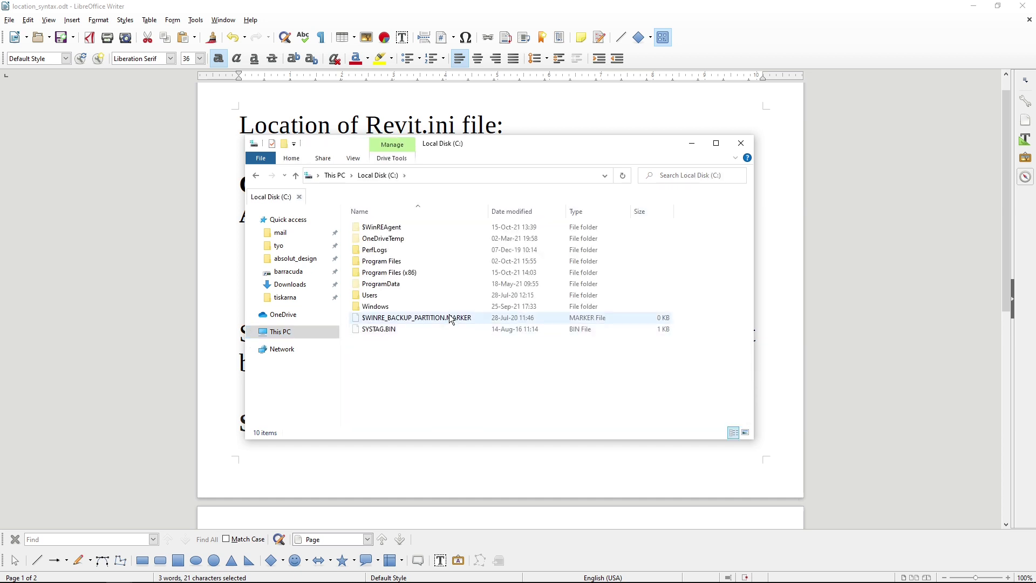
pyautogui.doubleClick(371, 295)
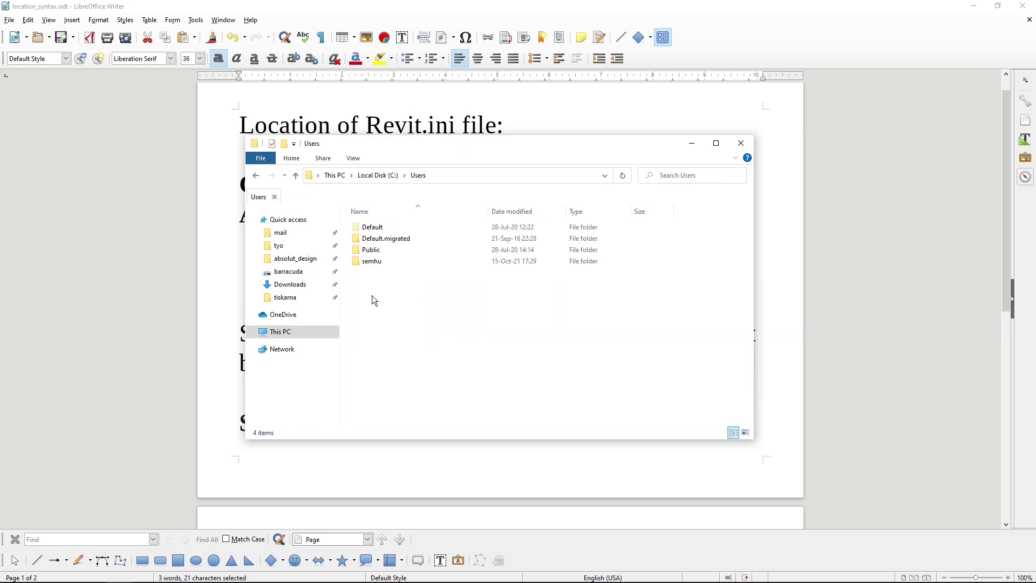
pyautogui.doubleClick(372, 262)
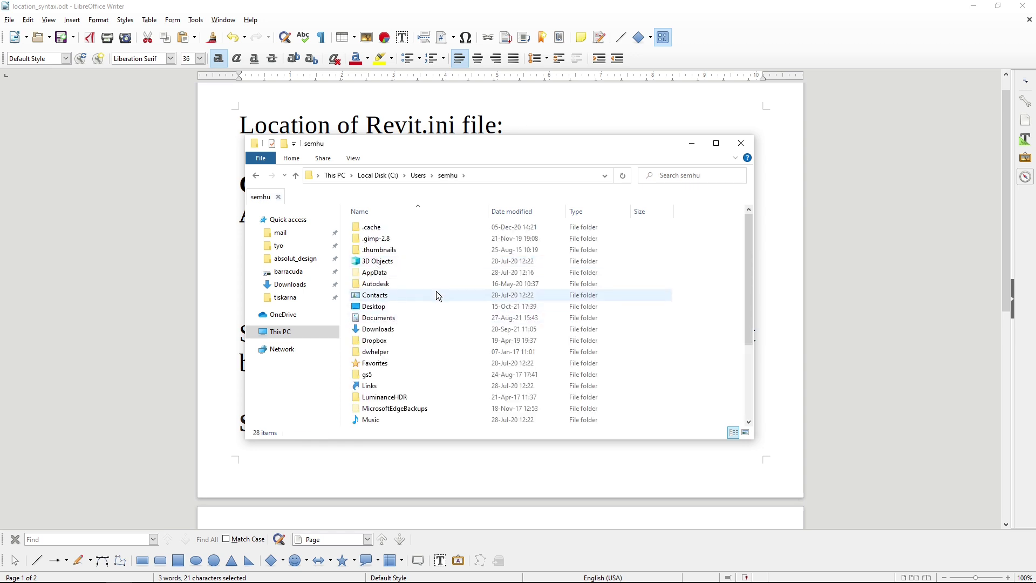
# Step: Browse through AppData\Roaming\Autodesk\Revit to the Autodesk Revit LT 2022 folder, shifting the window to uncover the path in the document
pyautogui.doubleClick(381, 274)
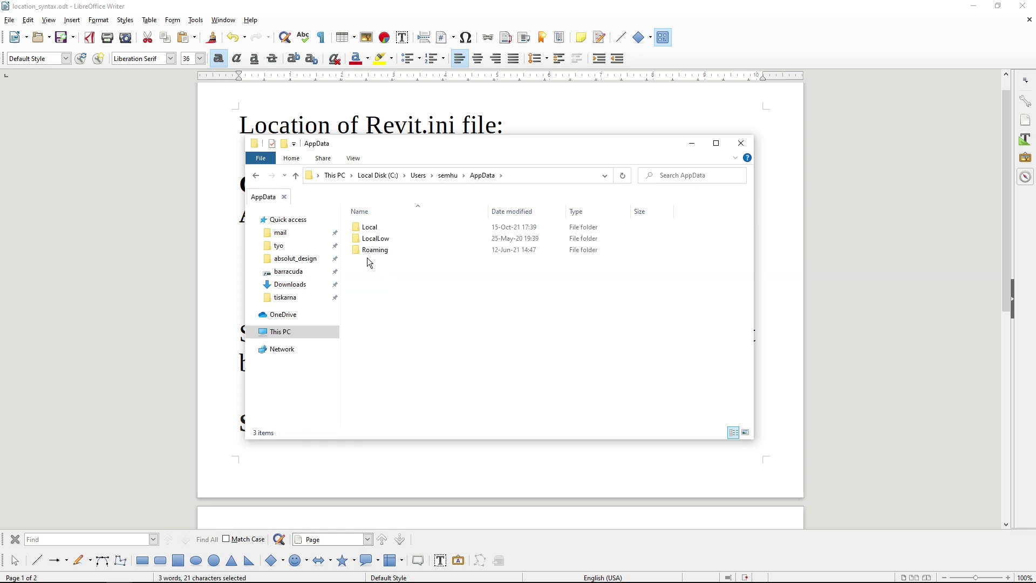
pyautogui.doubleClick(370, 250)
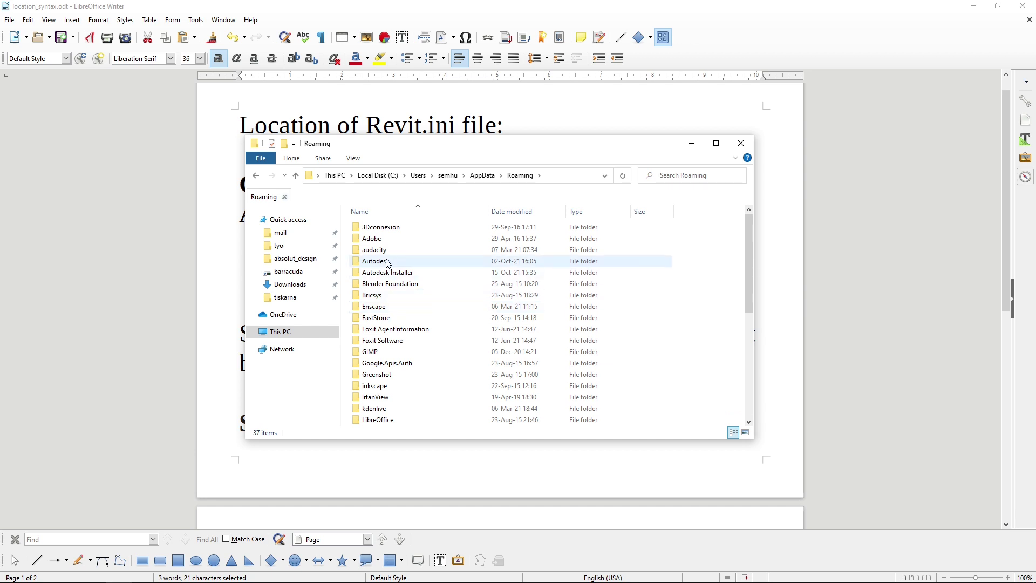
pyautogui.doubleClick(388, 263)
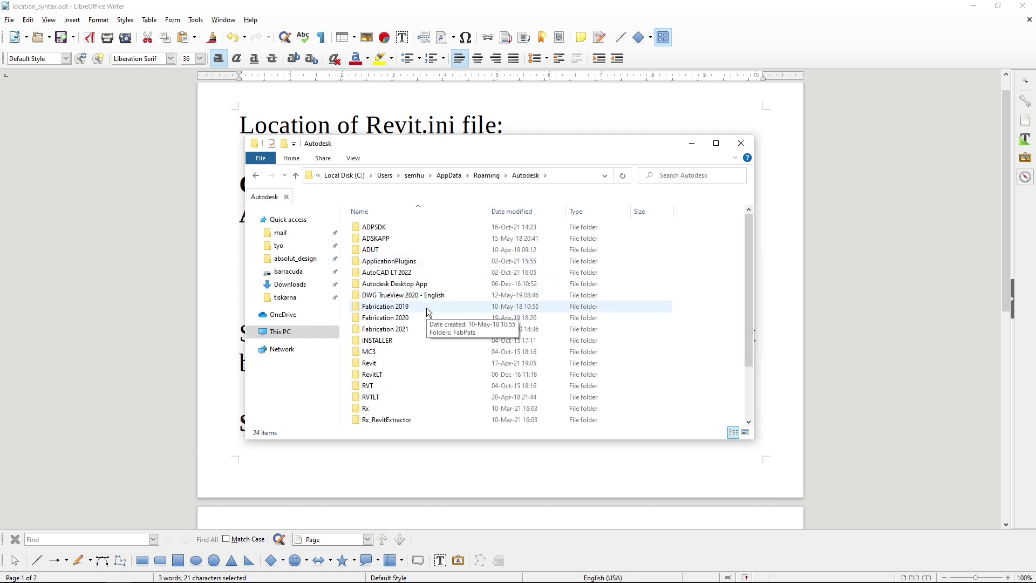
pyautogui.doubleClick(375, 362)
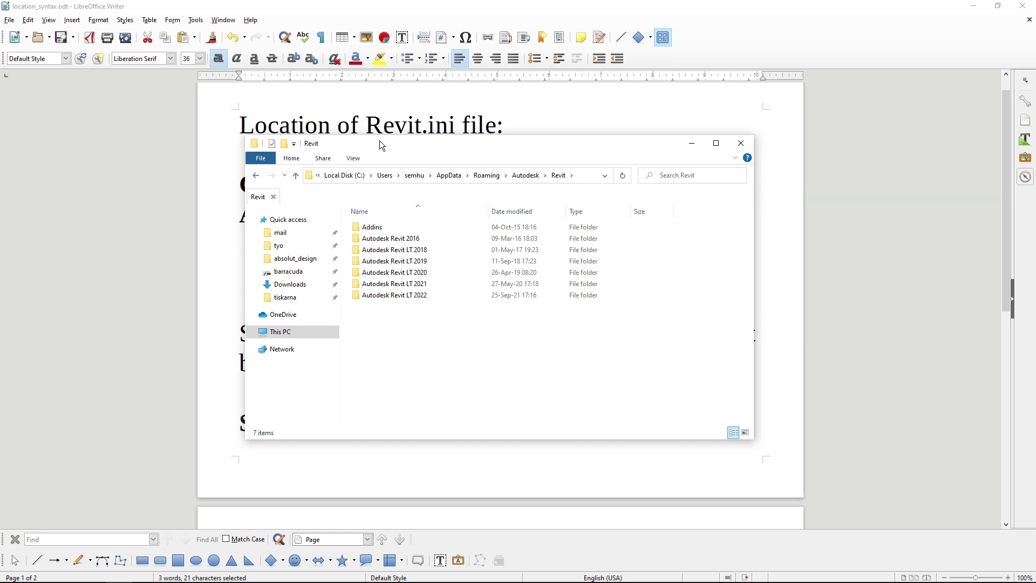
pyautogui.moveTo(379, 140); pyautogui.dragTo(521, 201)
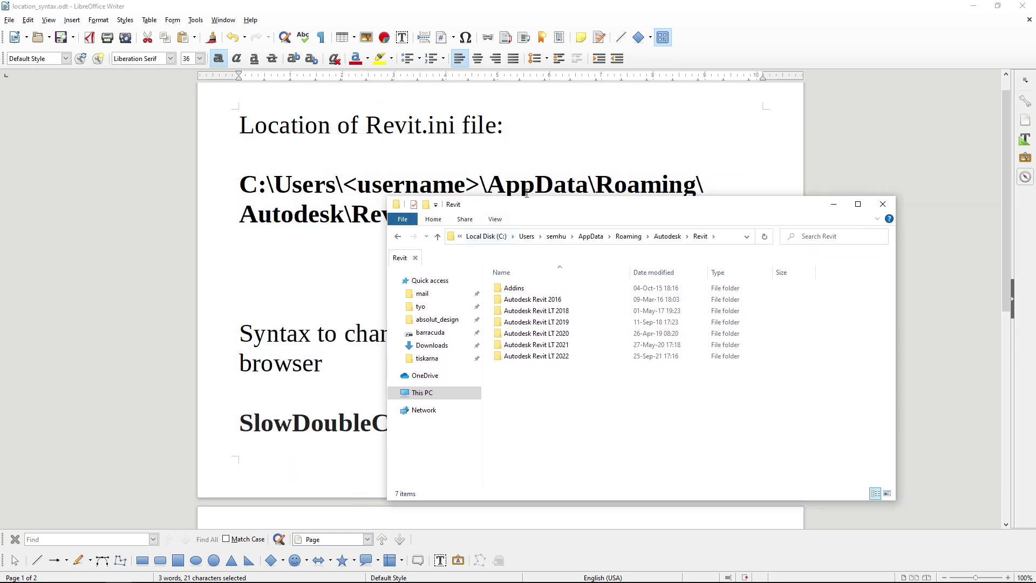
pyautogui.doubleClick(540, 357)
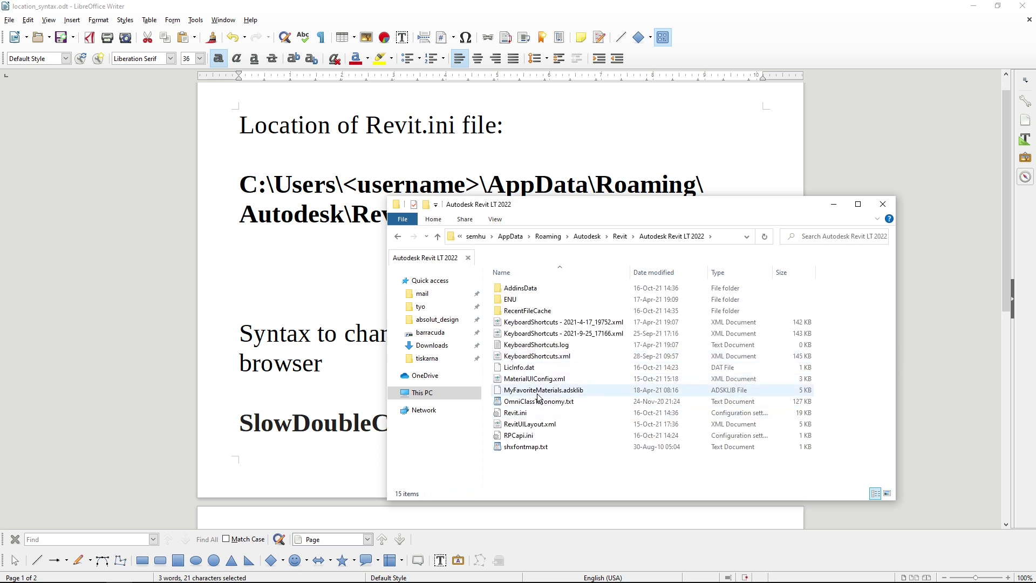
# Step: Duplicate Revit.ini within the Autodesk Revit LT 2022 folder
pyautogui.moveTo(515, 418)
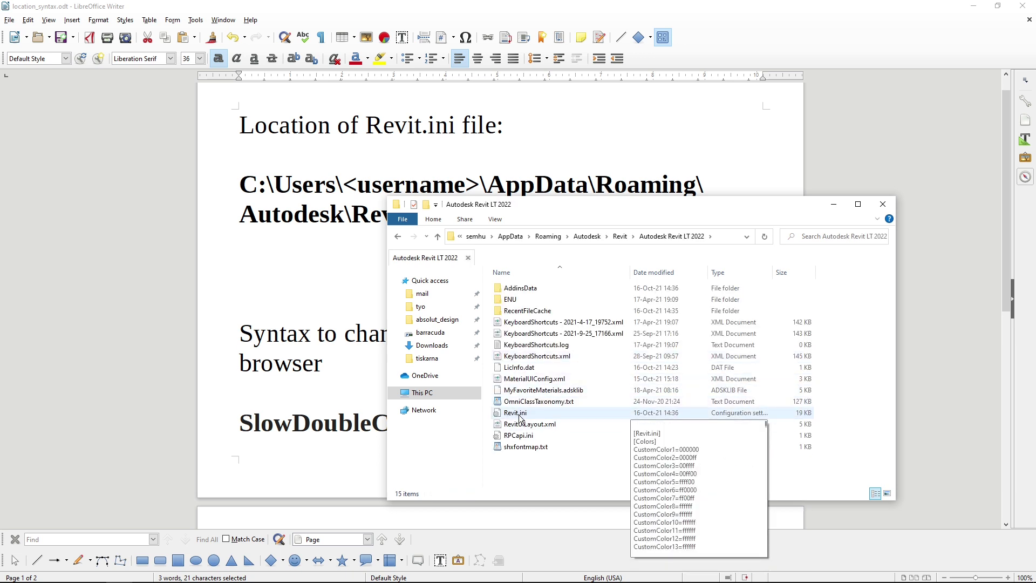
pyautogui.click(520, 414)
pyautogui.hotkey('ctrl', 'c')
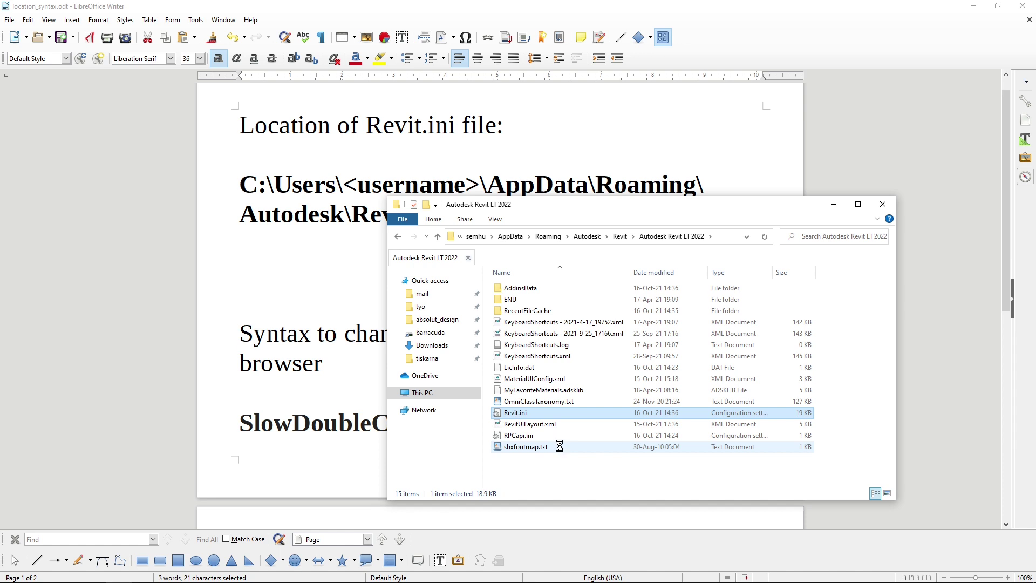
pyautogui.hotkey('ctrl', 'v')
# Step: Rename the copied ini file as Revit_backup.ini
pyautogui.press('F2')
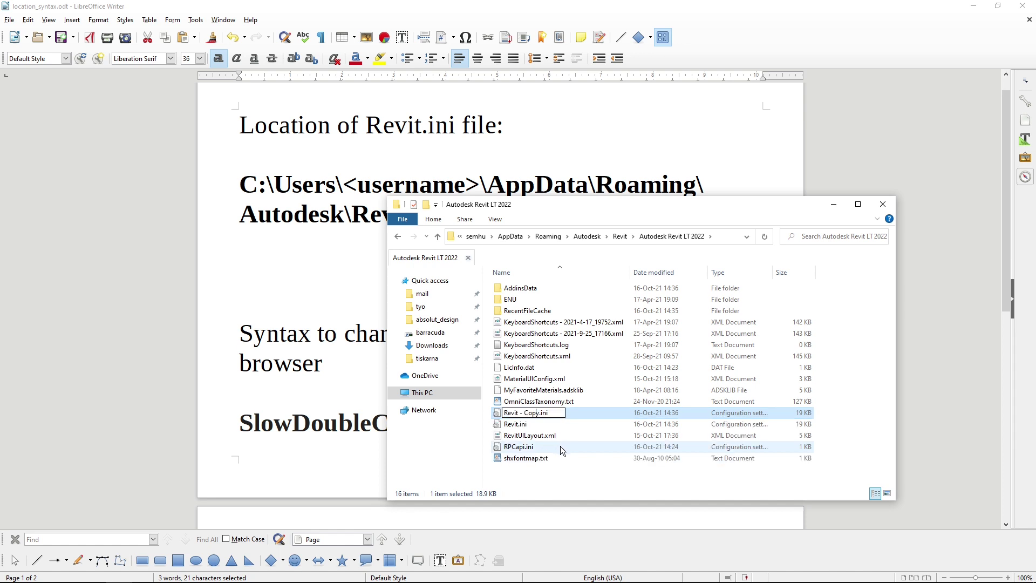
pyautogui.press('BackSpace')
pyautogui.press('BackSpace')
pyautogui.press('BackSpace')
pyautogui.press('BackSpace')
pyautogui.press('BackSpace')
pyautogui.press('BackSpace')
pyautogui.press('BackSpace')
pyautogui.press('\\')
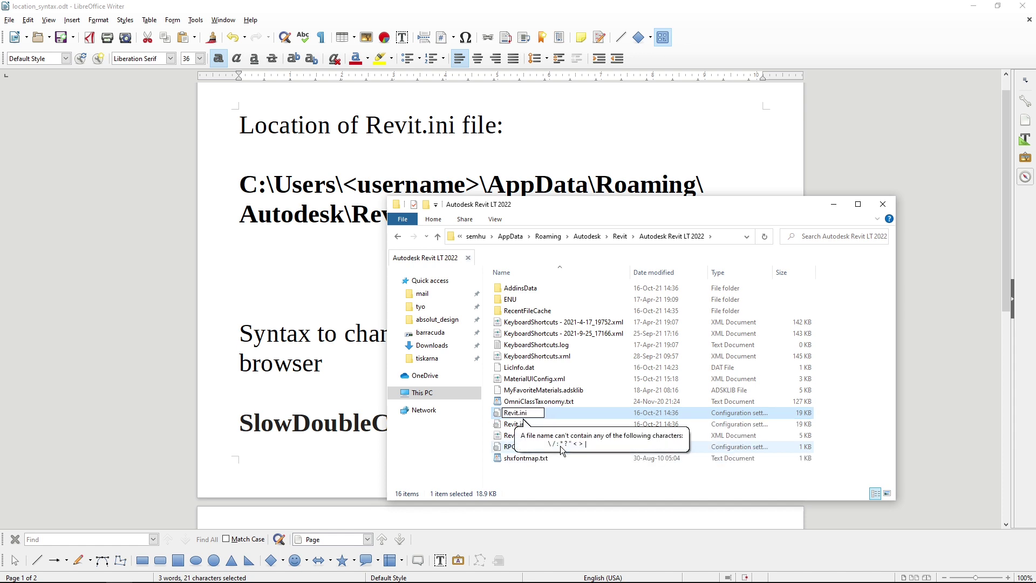
pyautogui.write('_backu')
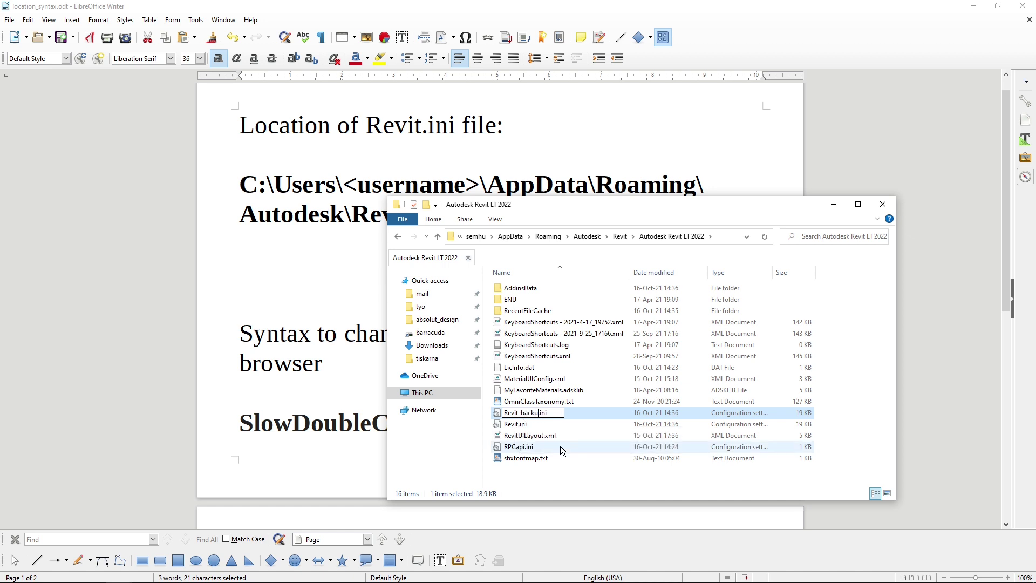
pyautogui.write('p')
pyautogui.press('Return')
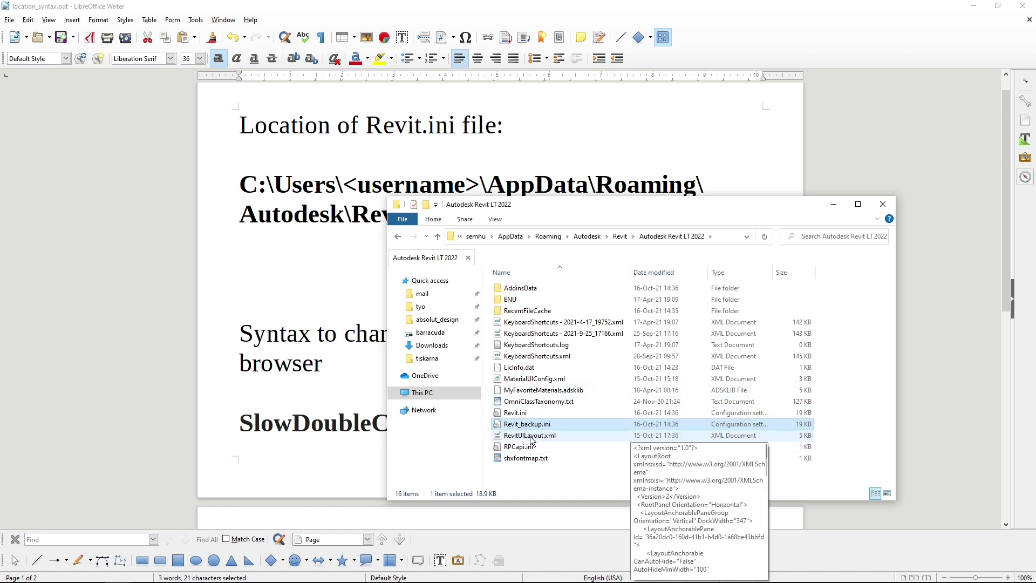
# Step: Open the original Revit.ini for editing in a maximized Notepad window and highlight its [UserInterface] heading
pyautogui.click(515, 413)
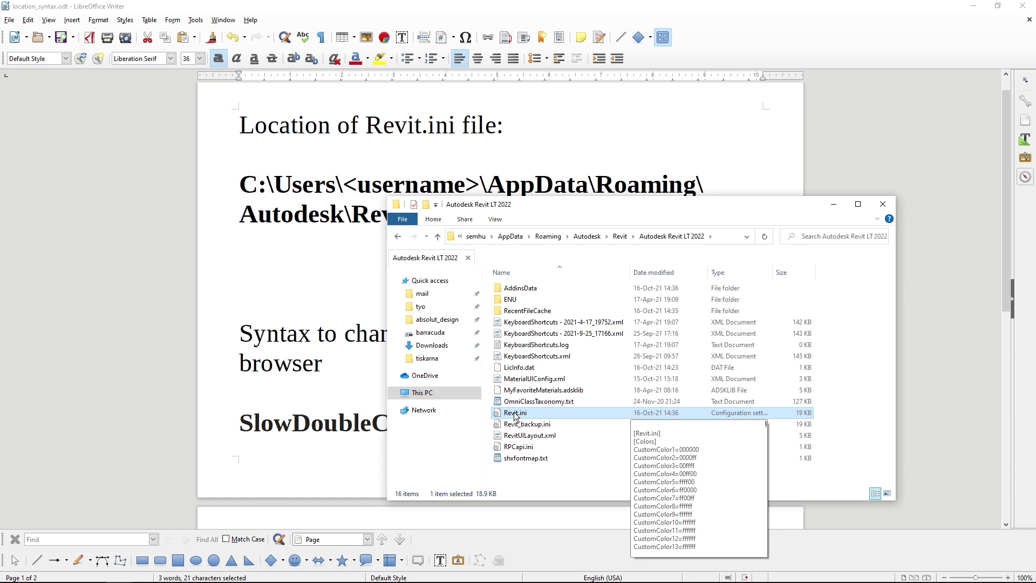
pyautogui.rightClick(515, 415)
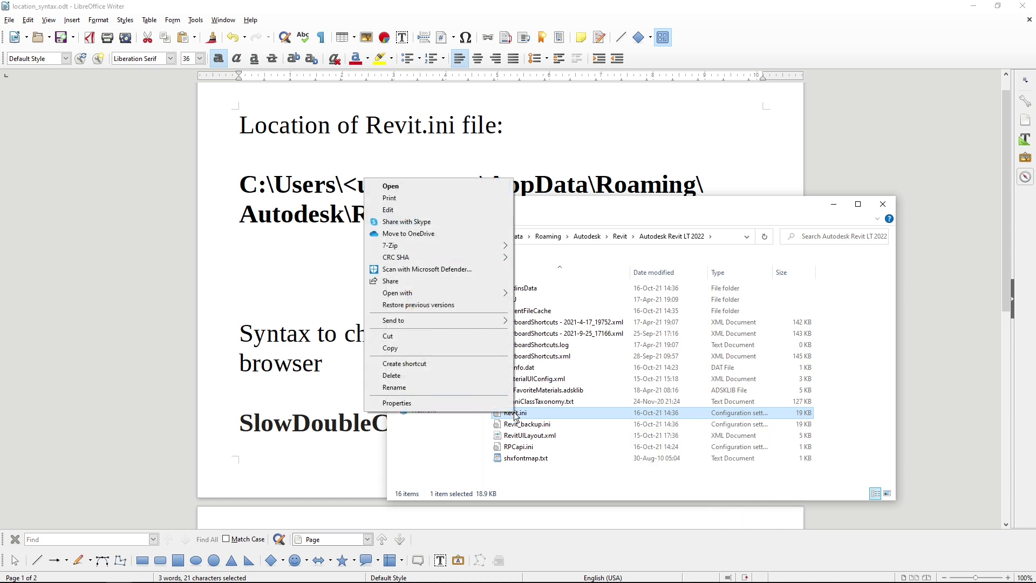
pyautogui.click(397, 209)
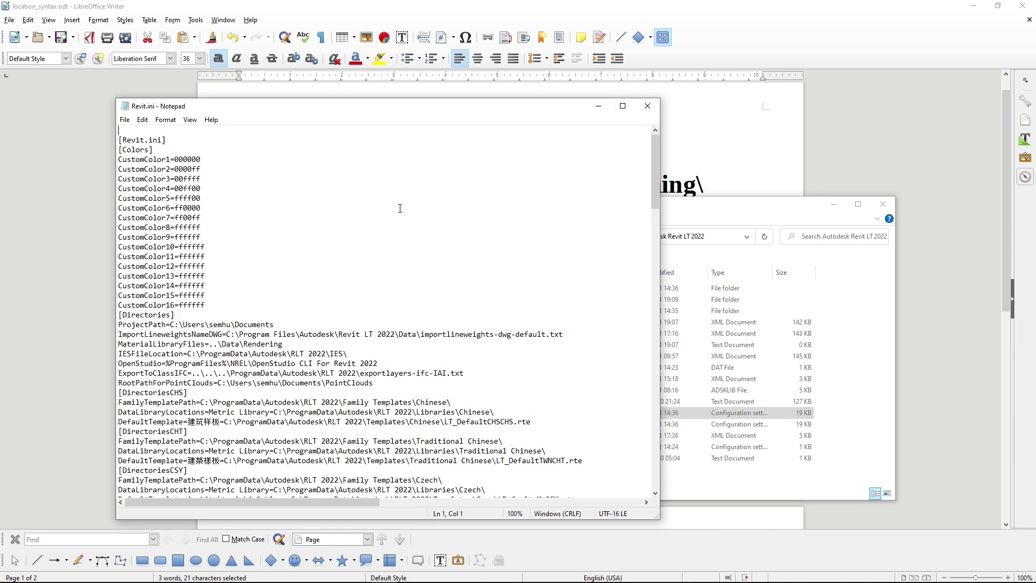
pyautogui.click(622, 107)
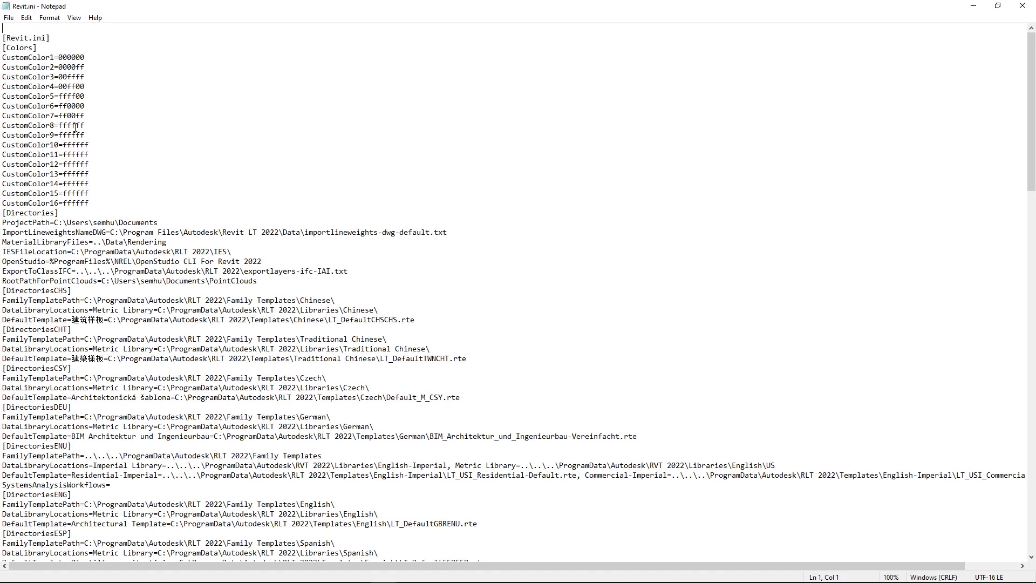
pyautogui.scroll(-14, 76, 127)
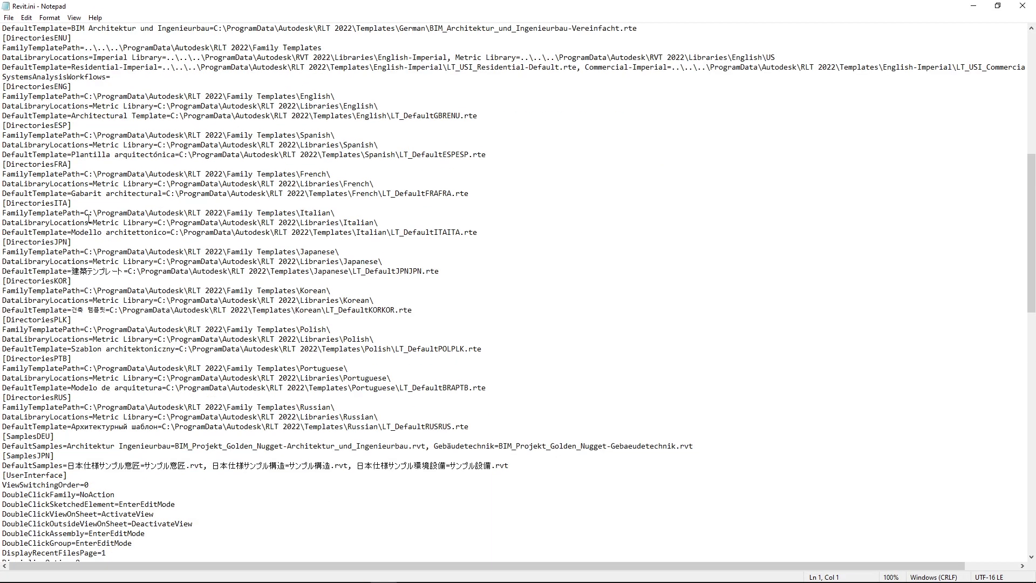
pyautogui.scroll(-6, 89, 218)
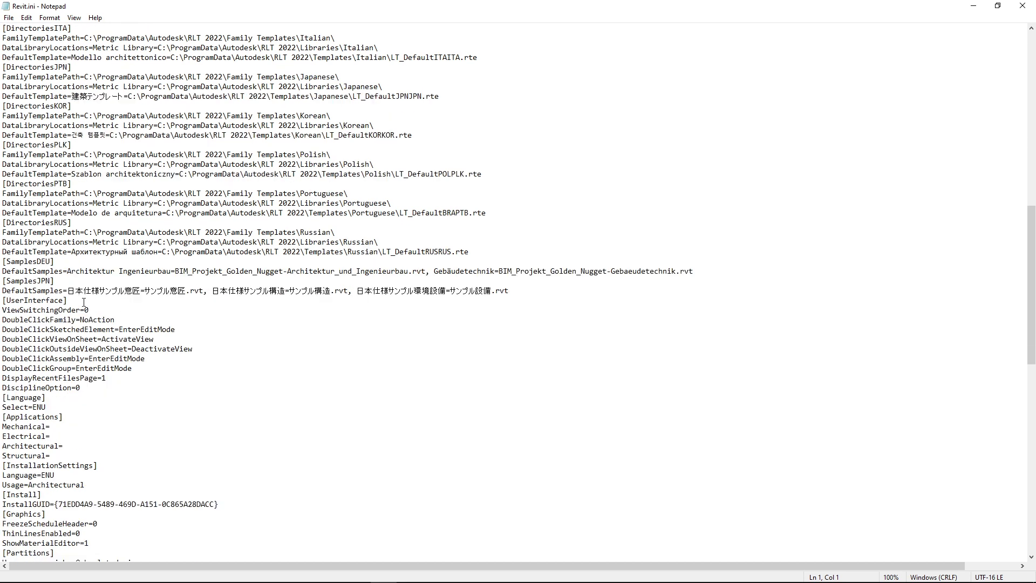
pyautogui.moveTo(84, 302); pyautogui.dragTo(2, 302)
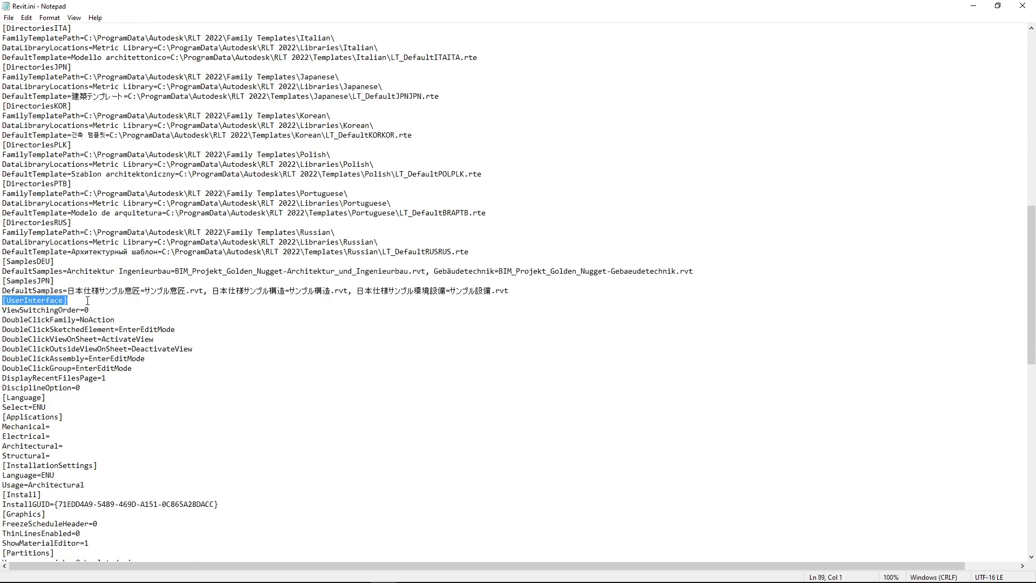
pyautogui.moveTo(88, 301); pyautogui.dragTo(6, 300)
# Step: Switch to location_syntax.odt in LibreOffice Writer and copy the SlowDoubleClickInProjectBrowser=0 line
pyautogui.hotkey('alt', 'Tab')
pyautogui.hotkey('alt', 'Tab')
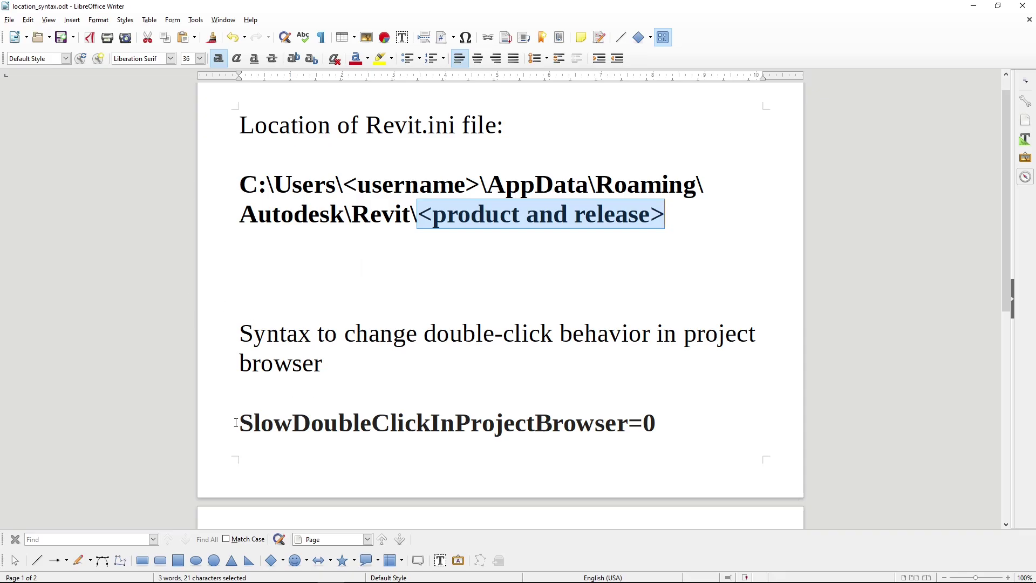
pyautogui.moveTo(236, 423); pyautogui.dragTo(655, 423)
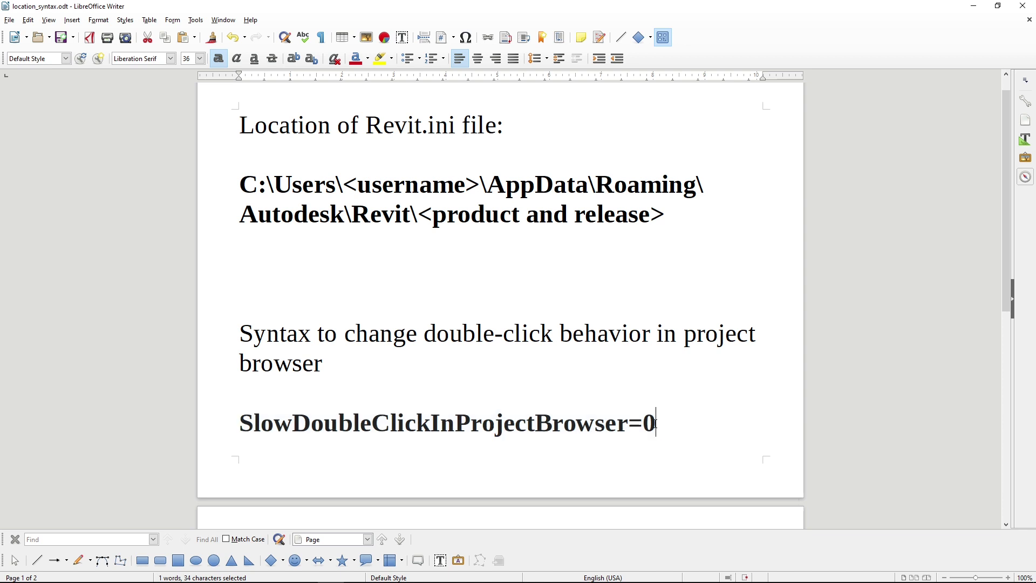
pyautogui.click(656, 423)
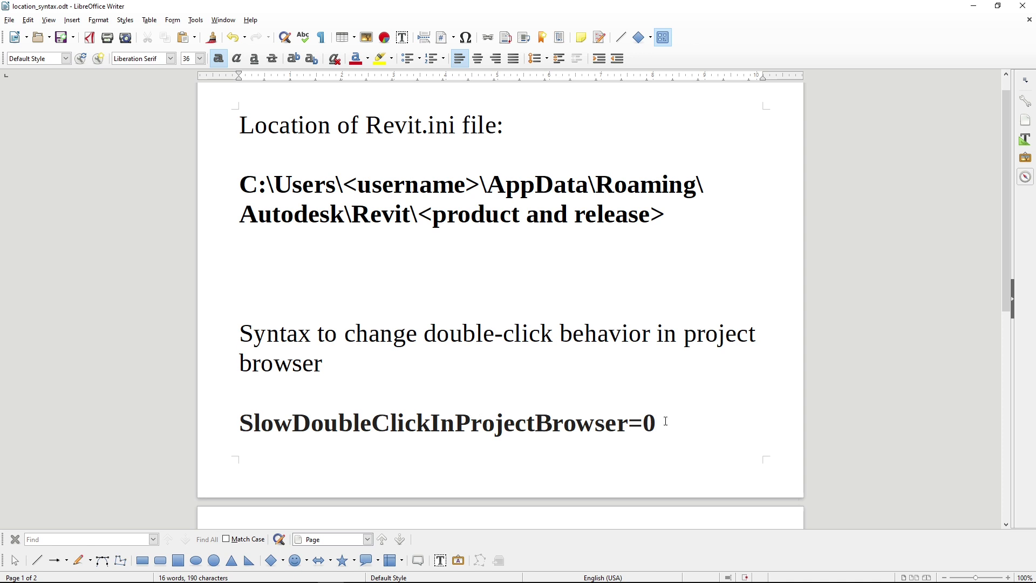
pyautogui.moveTo(666, 421); pyautogui.dragTo(224, 423)
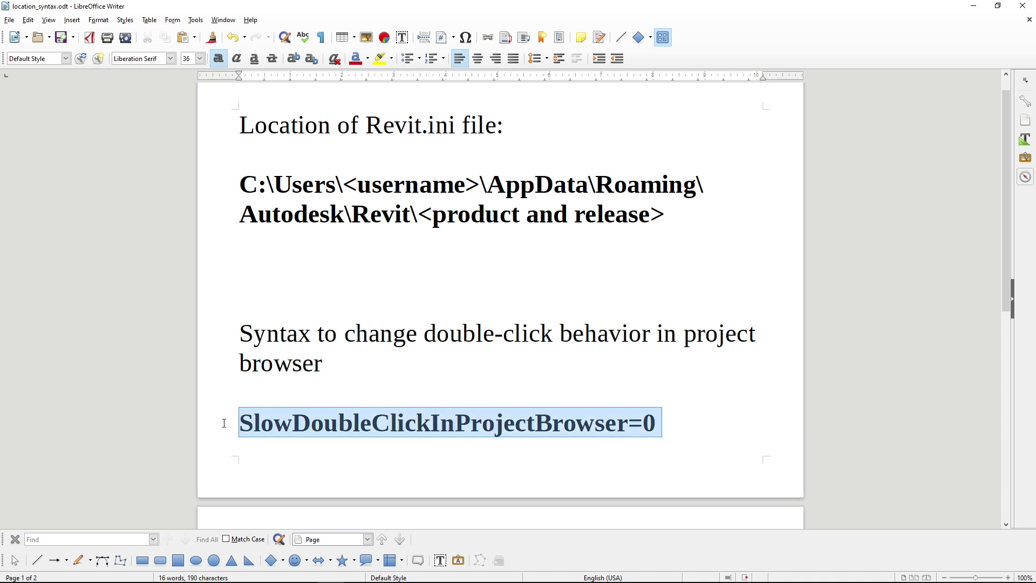
# Step: Back in Notepad, insert SlowDoubleClickInProjectBrowser=0 on a new line directly below the [UserInterface] heading of Revit.ini
pyautogui.hotkey('alt', 'Tab')
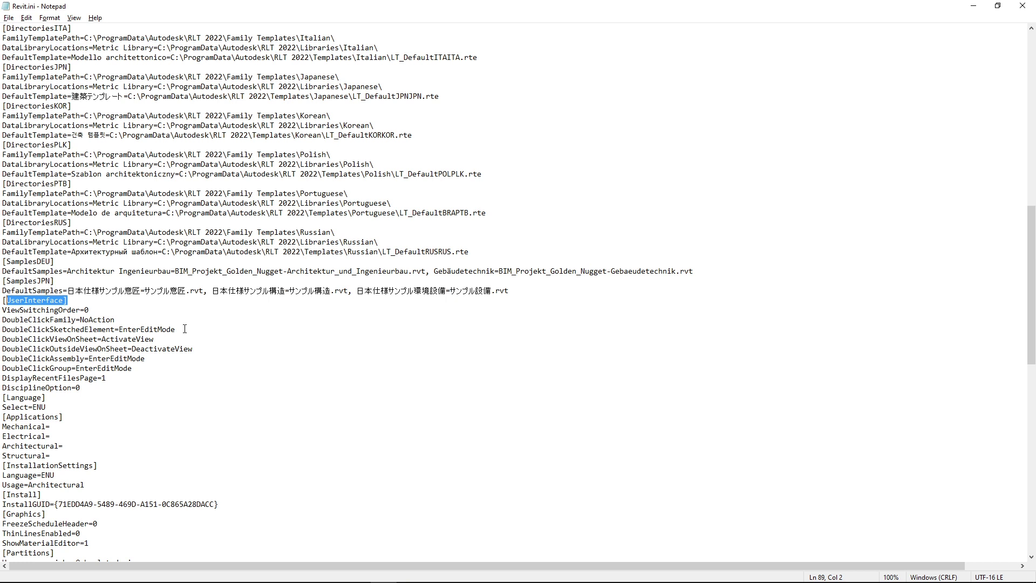
pyautogui.click(78, 298)
pyautogui.press('Return')
pyautogui.hotkey('ctrl', 'v')
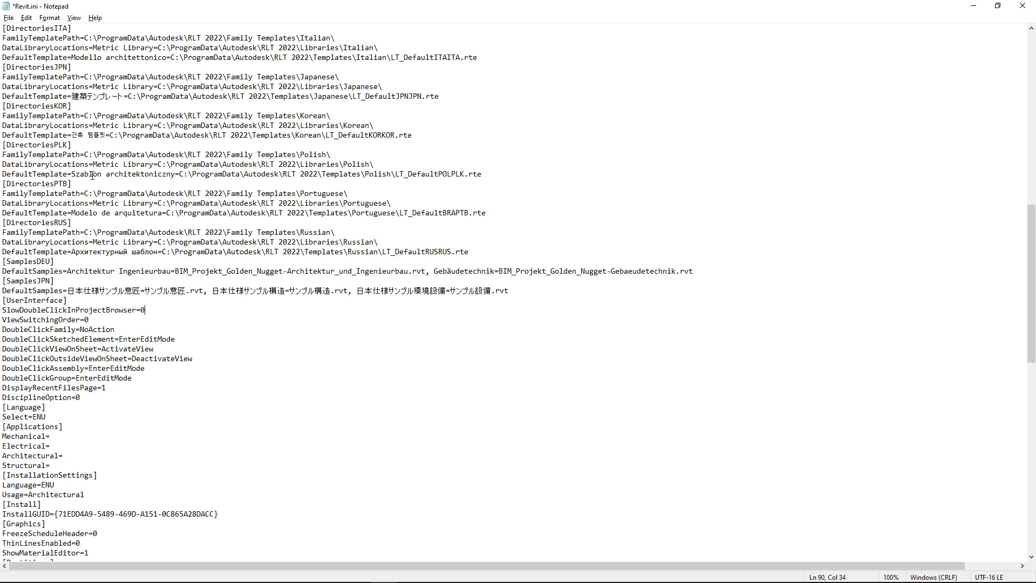
# Step: Save the edited Revit.ini and close Notepad
pyautogui.click(9, 18)
pyautogui.click(21, 66)
pyautogui.click(1023, 7)
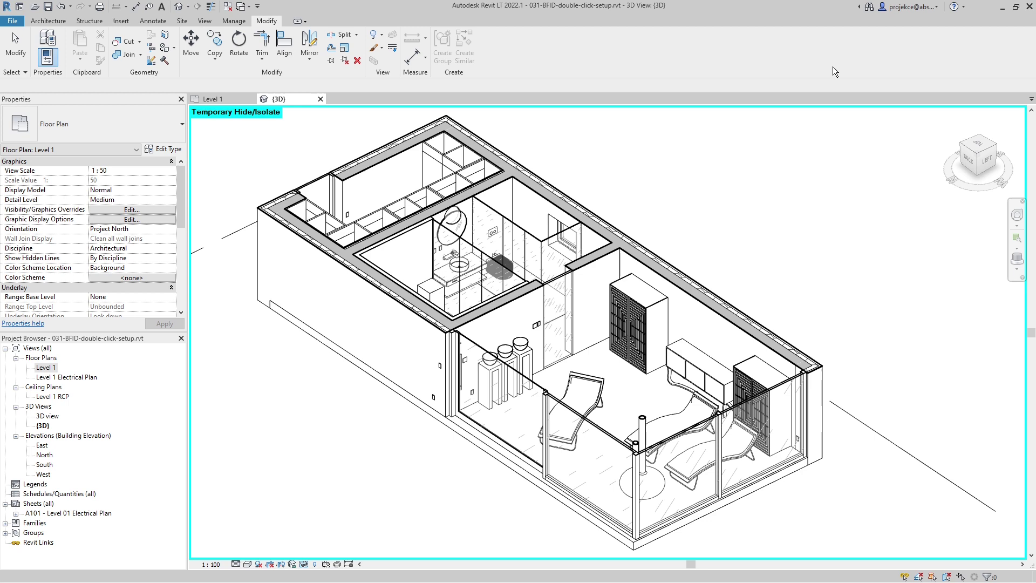
# Step: Restart Revit LT without saving the project changes and reopen the recent 031-BFID-double-click-setup model
pyautogui.click(1028, 7)
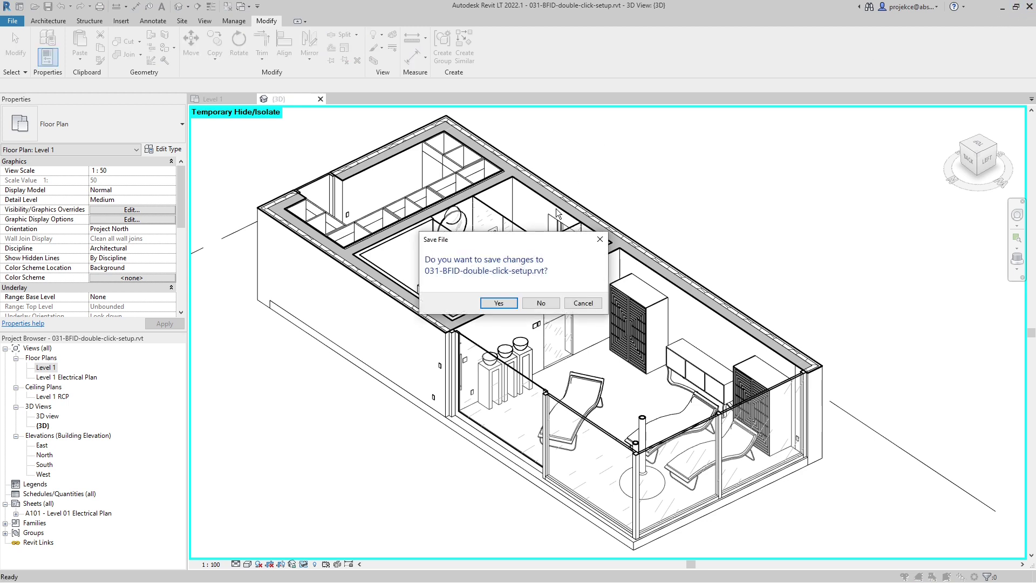
pyautogui.click(538, 304)
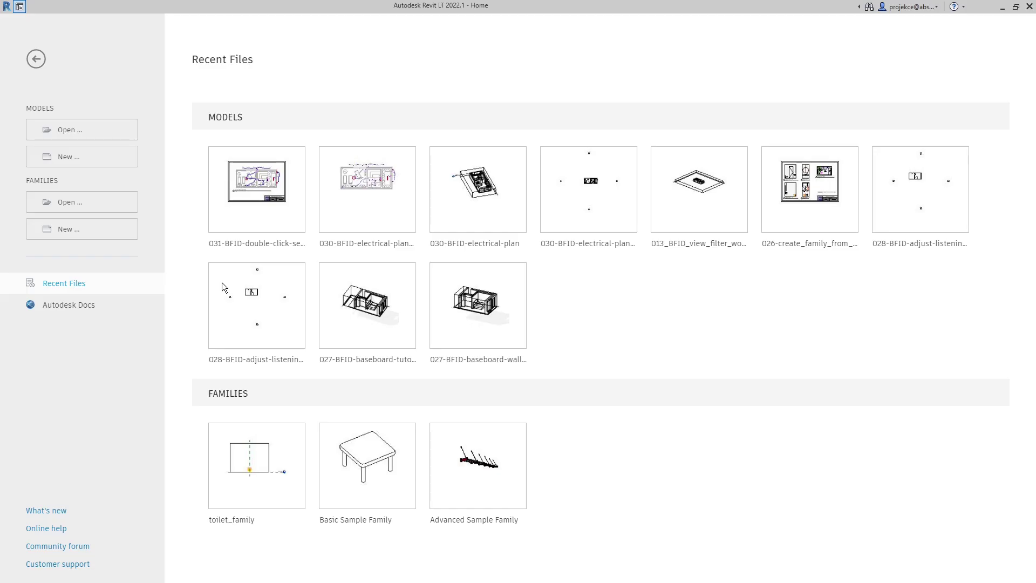
pyautogui.click(248, 191)
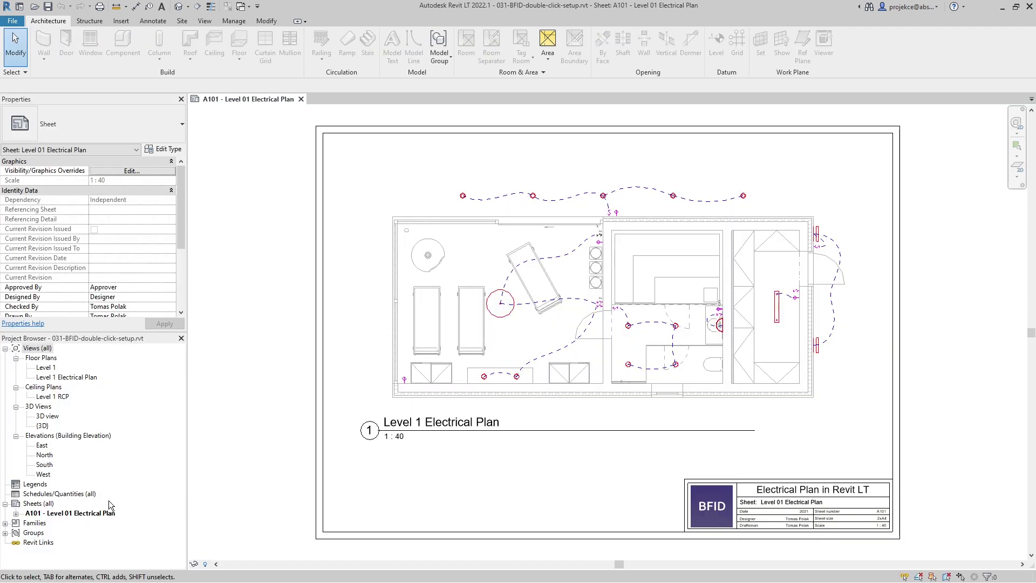
# Step: Test selecting sheet A101 and the Level 1 floor plan in the Project Browser without renaming them, and open the Level 1 floor plan
pyautogui.click(61, 513)
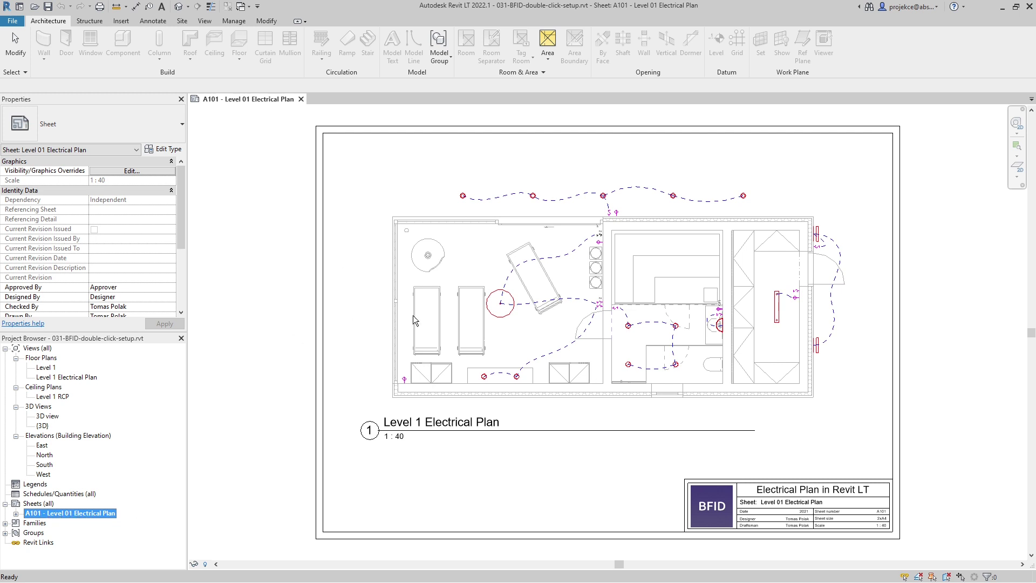
pyautogui.click(46, 368)
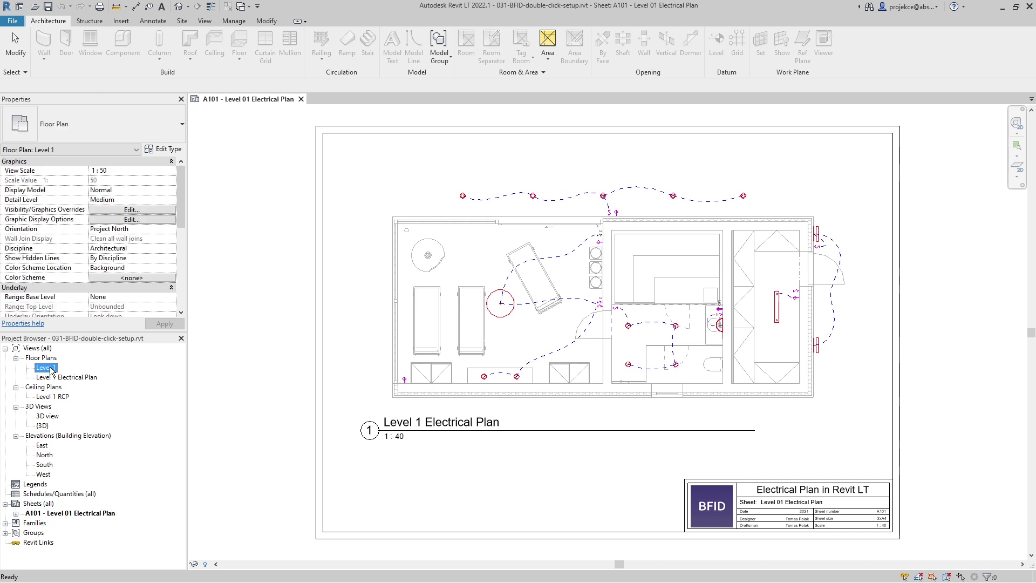
pyautogui.doubleClick(48, 368)
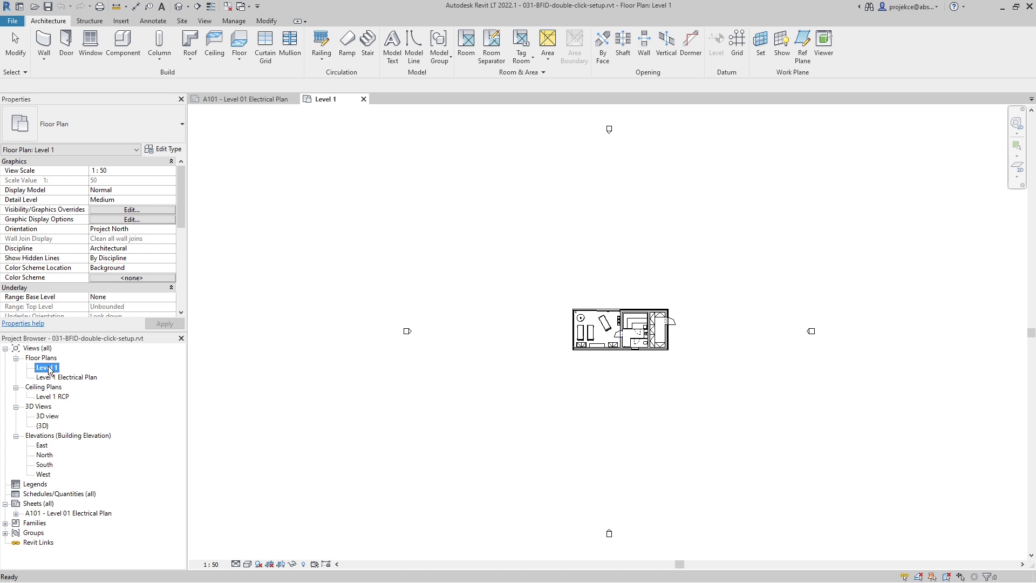
# Step: Test whether quick repeated selection of sheet A101 - Level 01 Electrical Plan starts renaming, and dismiss the Sheet Title dialog without changes
pyautogui.click(52, 514)
pyautogui.click(52, 514)
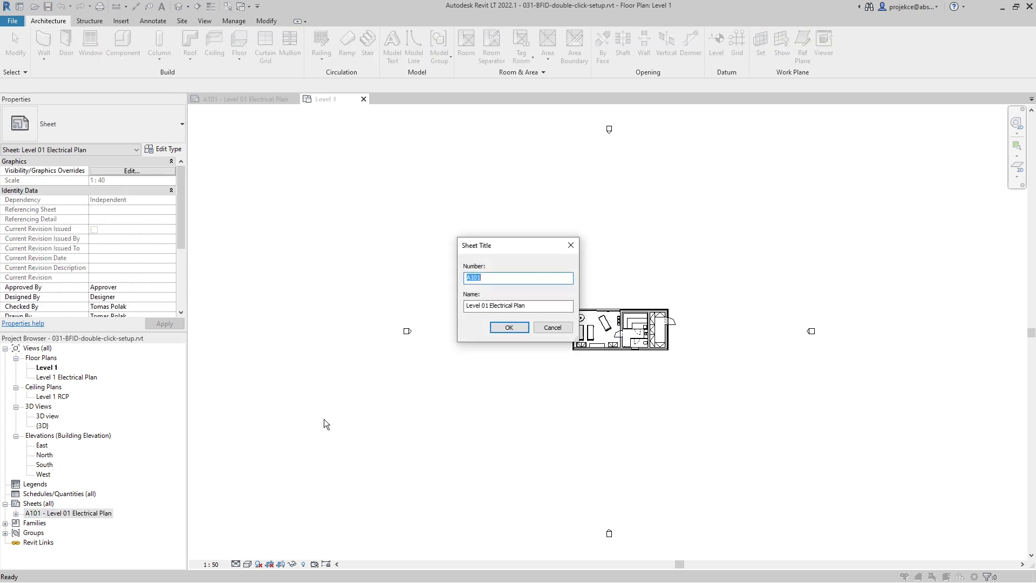
pyautogui.click(570, 246)
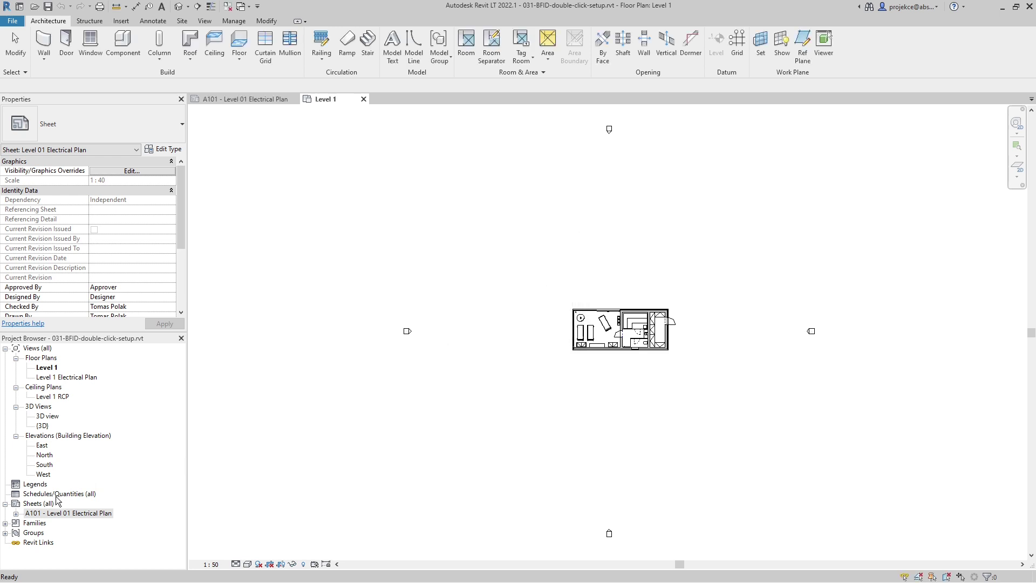
# Step: Bring up the Rename command for sheet A101 - Level 01 Electrical Plan and cancel it without editing the number or name
pyautogui.rightClick(57, 514)
pyautogui.click(90, 412)
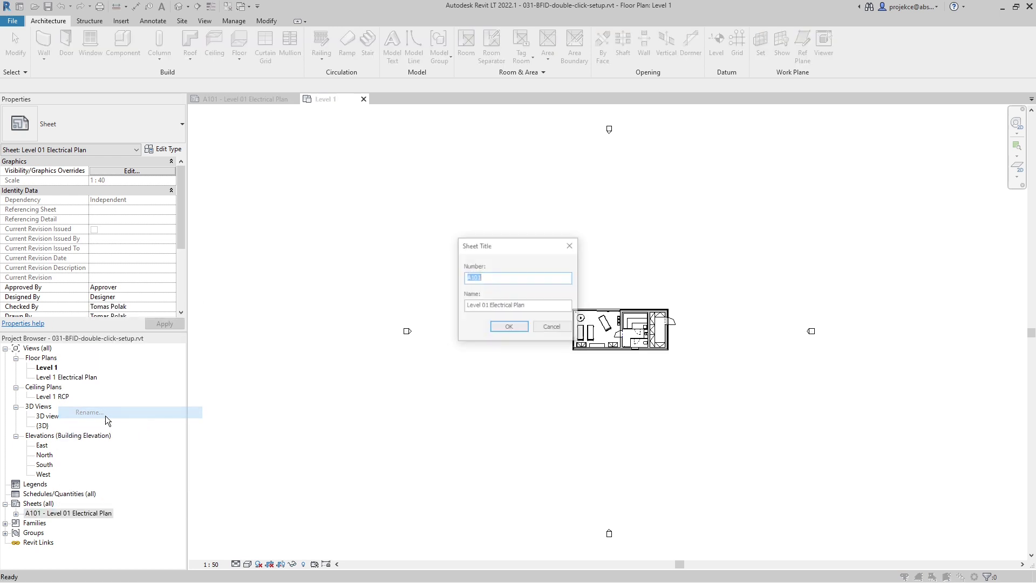
pyautogui.click(552, 328)
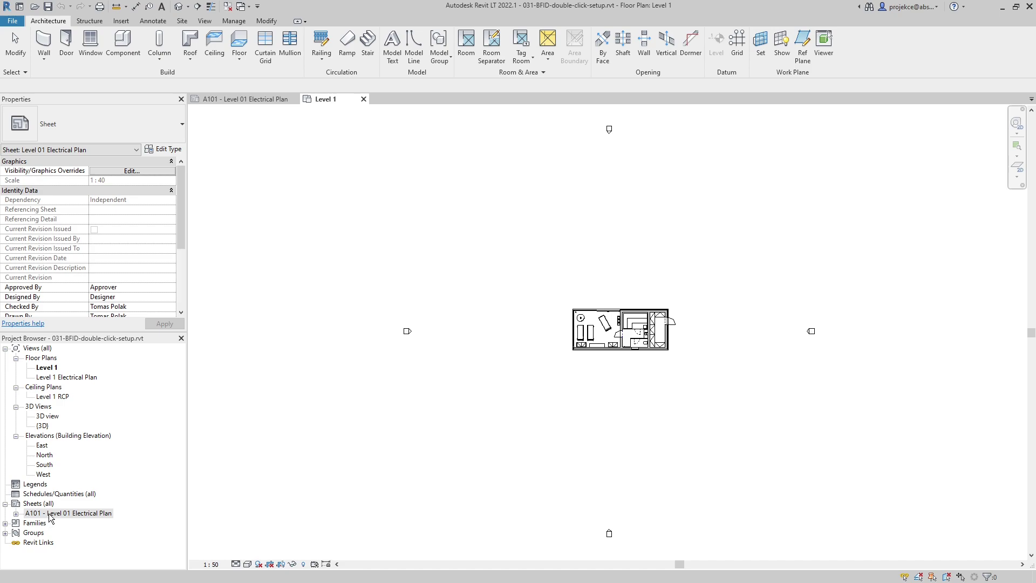
# Step: Switch to the web browser with the RevitCat blog article "Double-Click Trouble in Revit"
pyautogui.hotkey('alt', 'Tab')
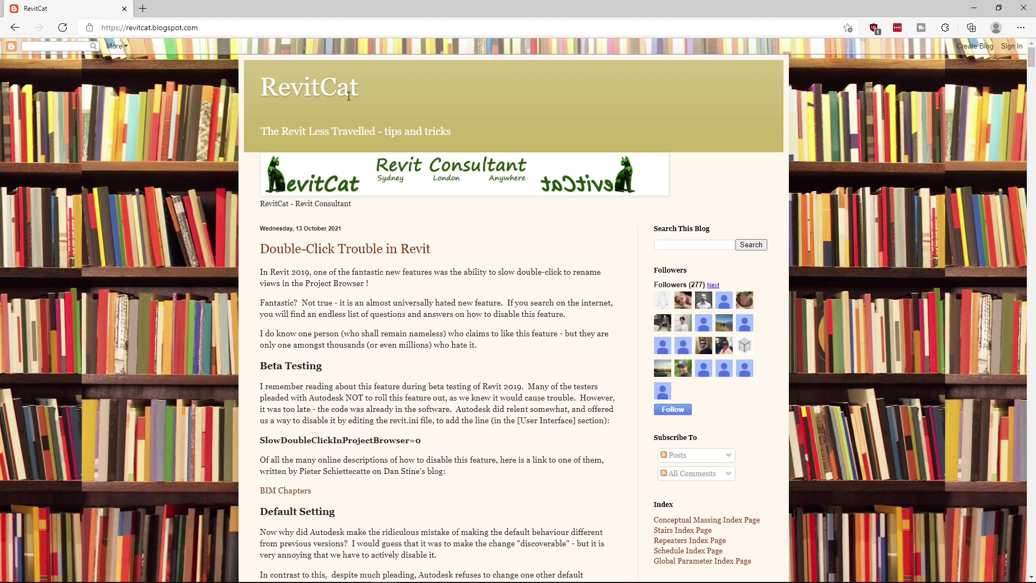